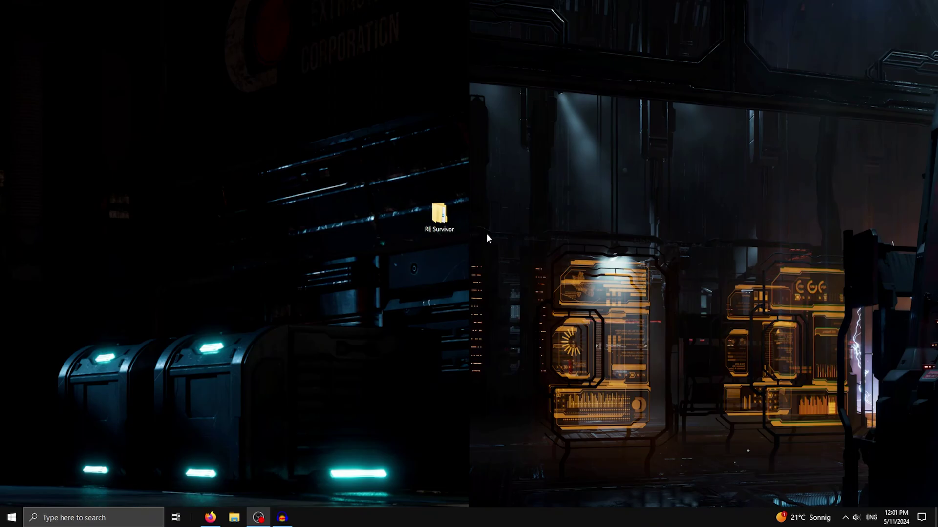
Open the RE Survivor desktop folder and look over its Bios, duckstation, MouseInjector and game folders.
{"action": "double_click", "coordinate": [439, 215]}
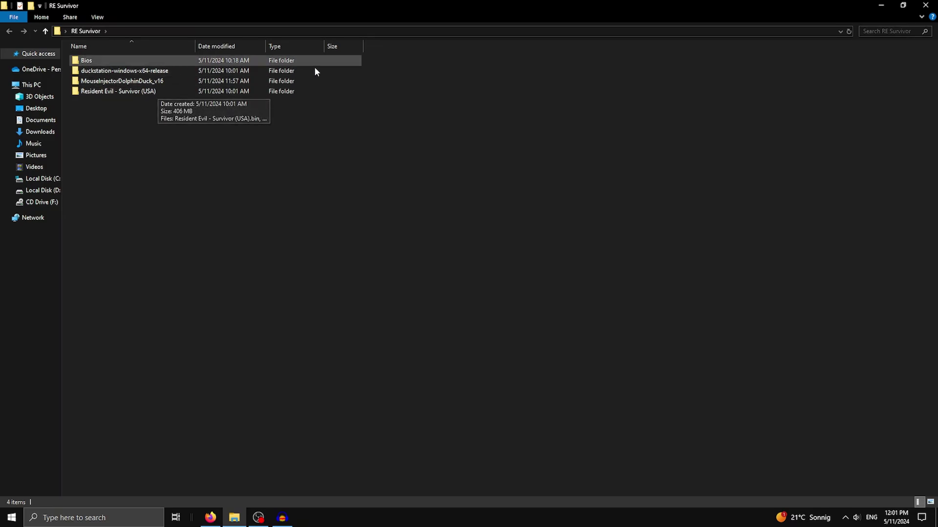
{"action": "left_click_drag", "start_coordinate": [383, 69], "coordinate": [320, 79]}
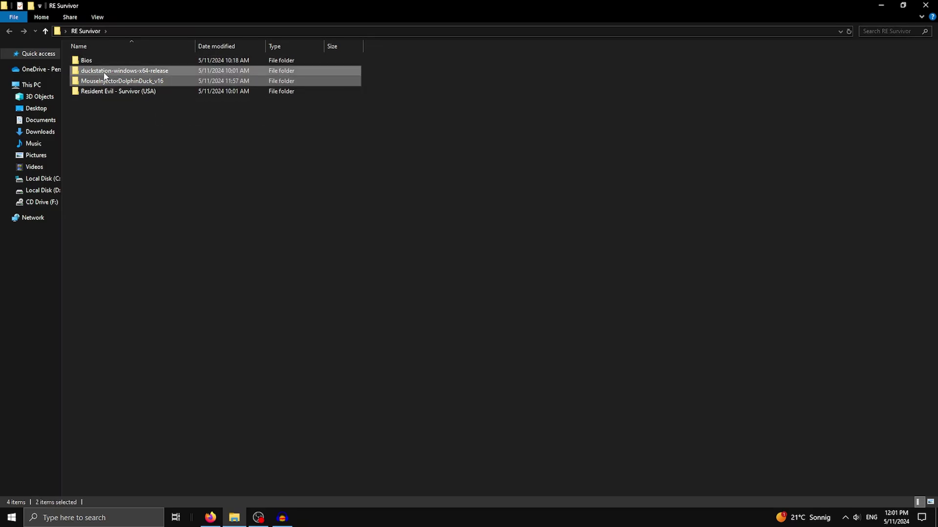
{"action": "left_click", "coordinate": [105, 73], "text": "ctrl"}
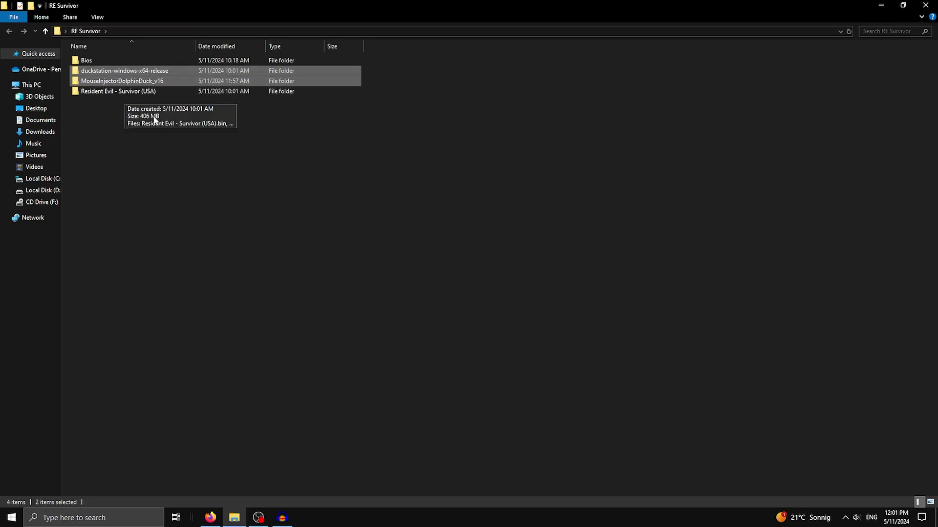
{"action": "left_click", "coordinate": [135, 91]}
{"action": "left_click", "coordinate": [110, 61]}
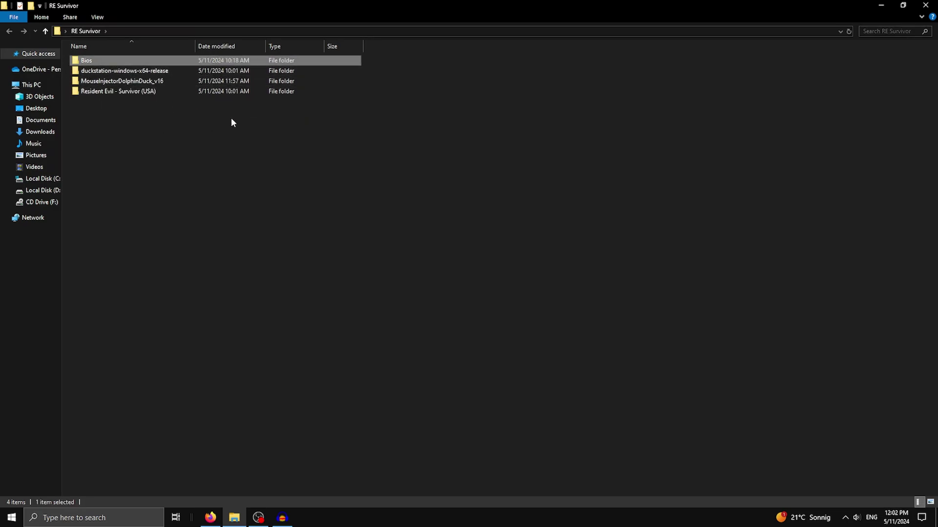
{"action": "left_click", "coordinate": [306, 137]}
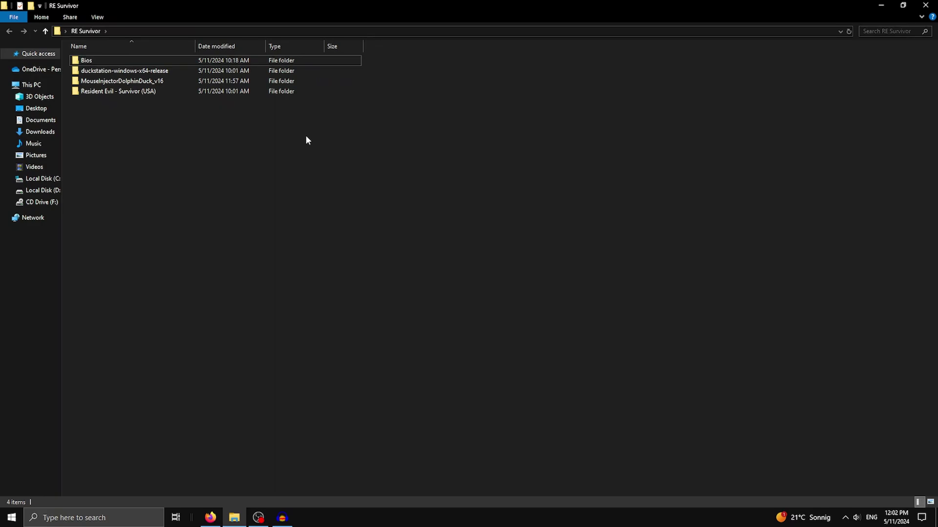
{"action": "double_click", "coordinate": [102, 58]}
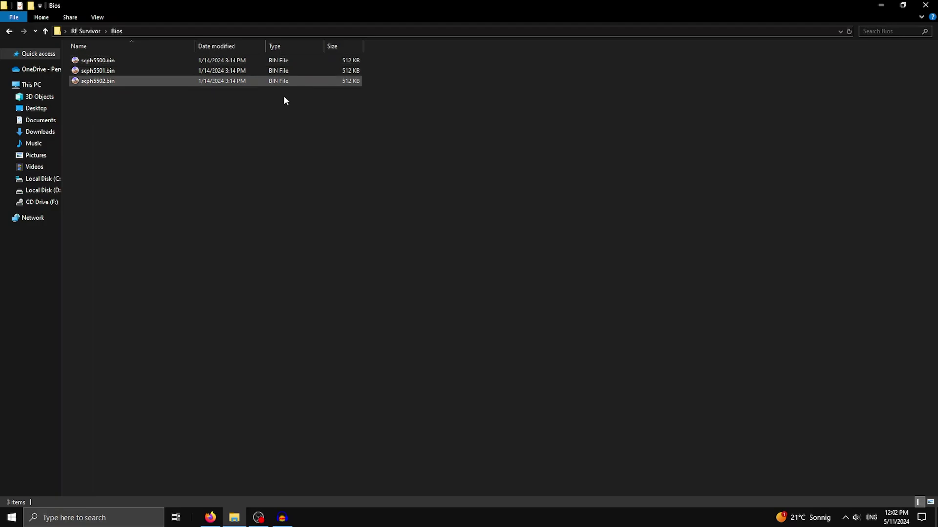
{"action": "left_click_drag", "start_coordinate": [189, 121], "coordinate": [131, 54]}
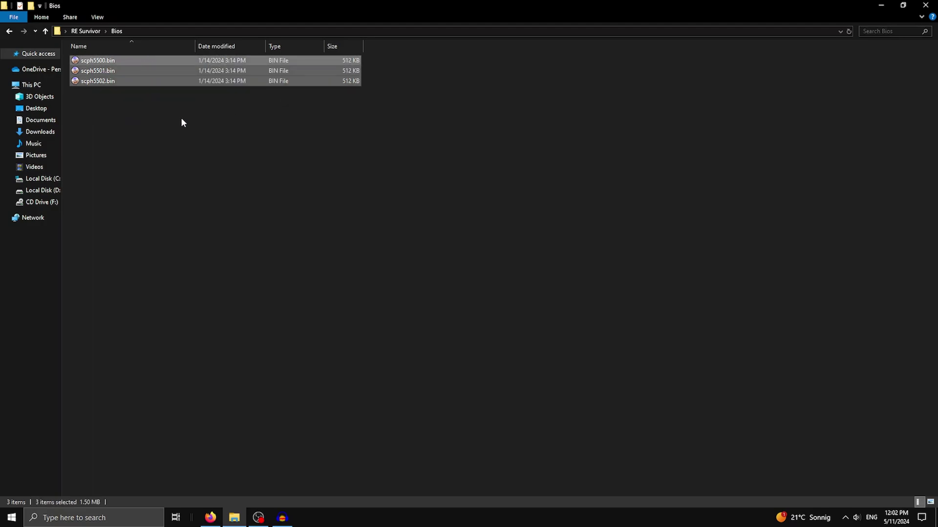
{"action": "left_click", "coordinate": [182, 122]}
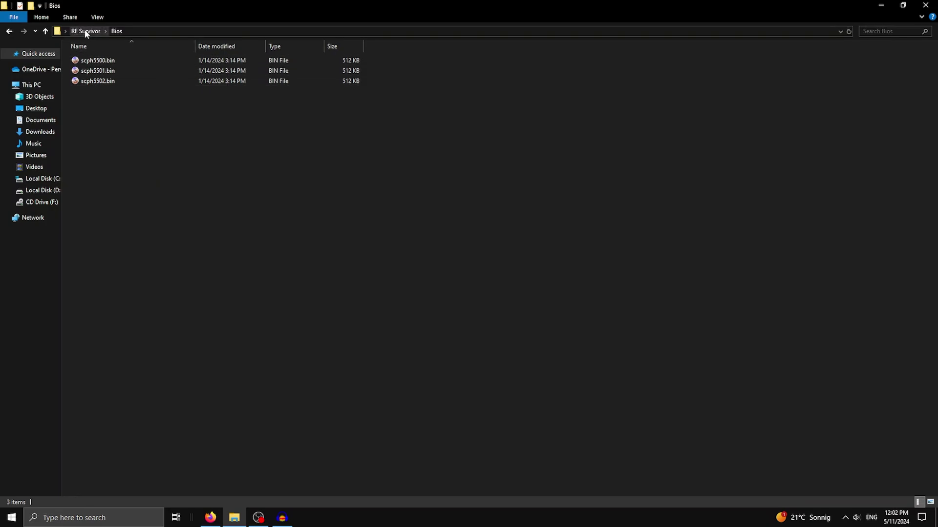
{"action": "left_click", "coordinate": [85, 31]}
{"action": "double_click", "coordinate": [115, 92]}
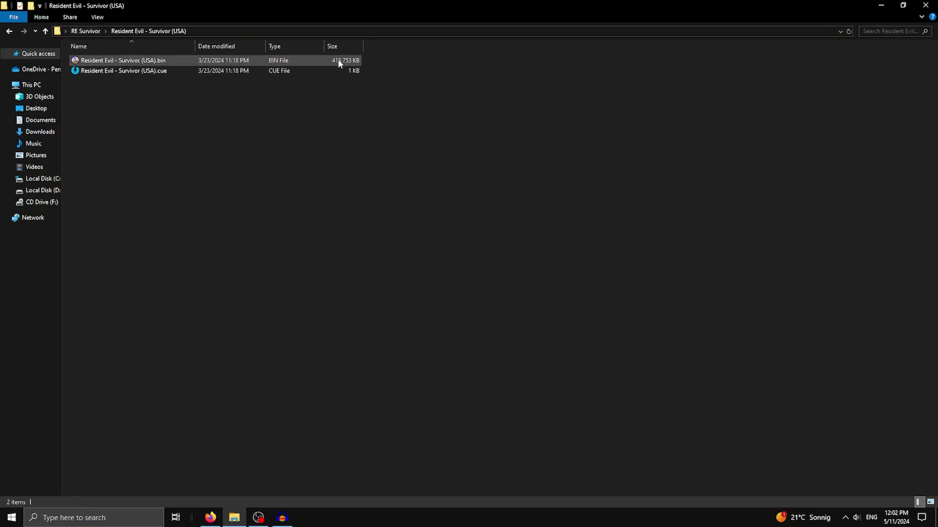
{"action": "left_click_drag", "start_coordinate": [199, 57], "coordinate": [219, 95]}
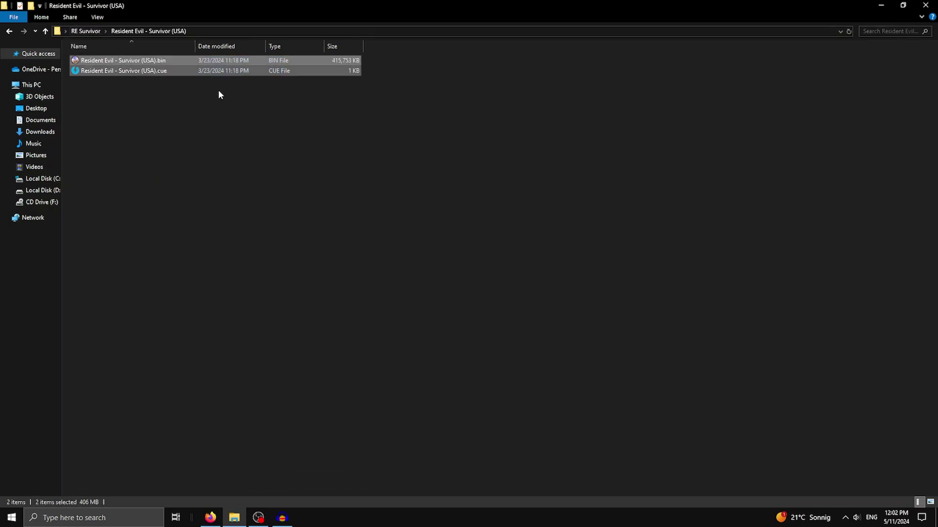
{"action": "left_click", "coordinate": [218, 94]}
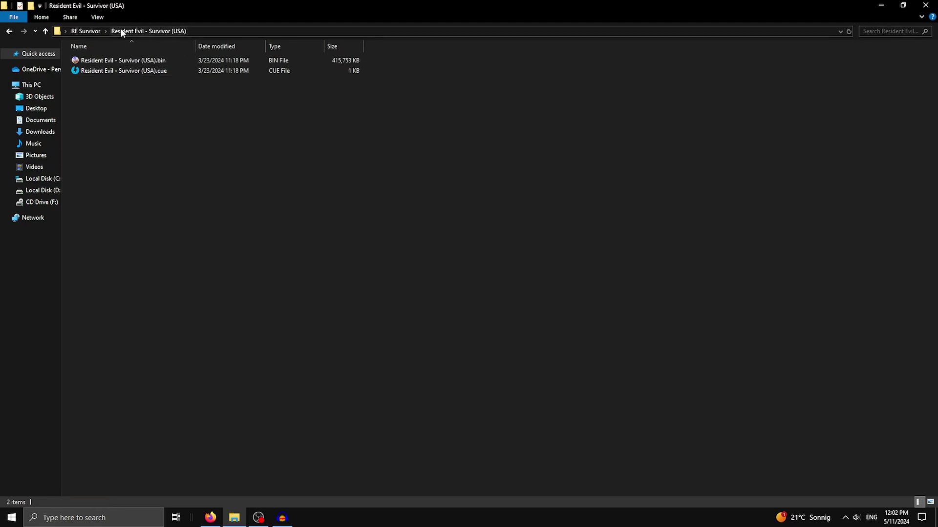
{"action": "left_click", "coordinate": [90, 32]}
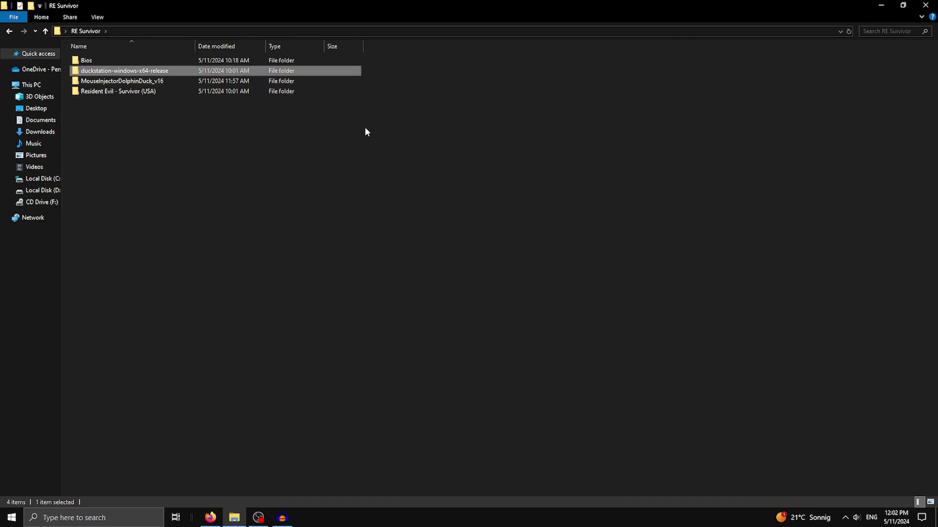
{"action": "left_click_drag", "start_coordinate": [365, 127], "coordinate": [234, 39]}
{"action": "left_click", "coordinate": [176, 70]}
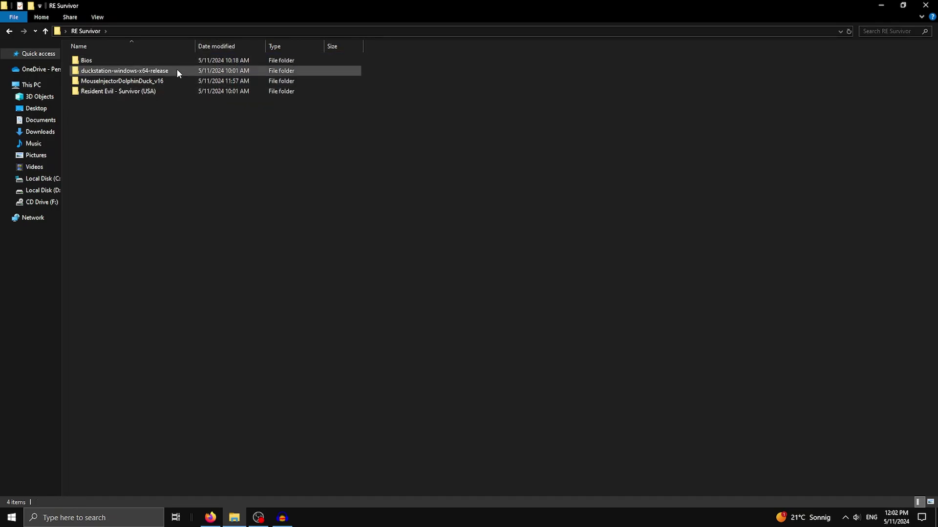
Run duckstation-qt-x64-ReleaseLTCG.exe from the duckstation-windows-x64-release folder.
{"action": "double_click", "coordinate": [172, 71]}
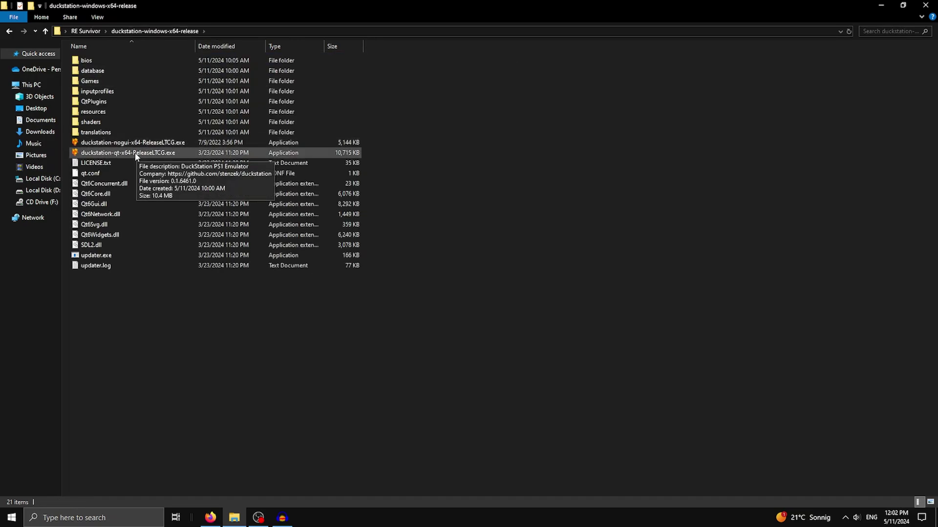
{"action": "double_click", "coordinate": [199, 156]}
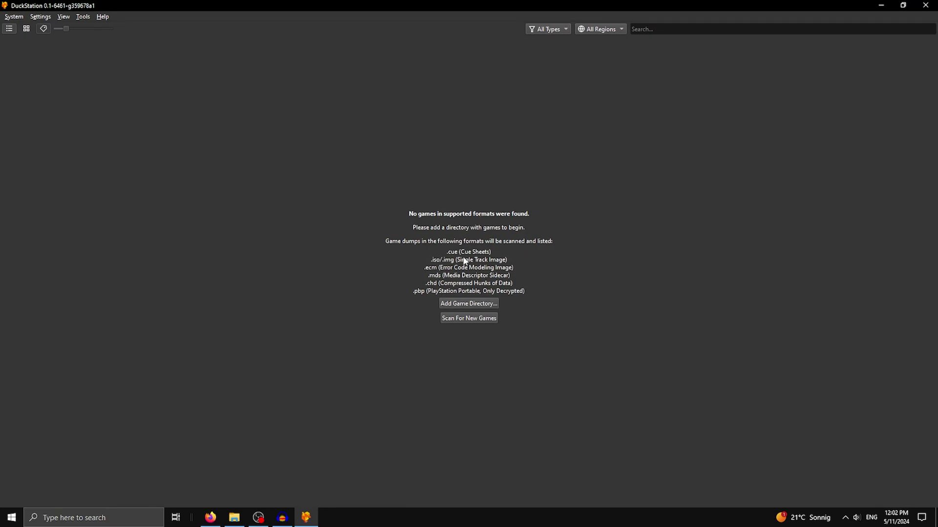
Add the Resident Evil - Survivor (USA) folder as a recursive game directory, listing SLUS-01087.
{"action": "left_click", "coordinate": [484, 303]}
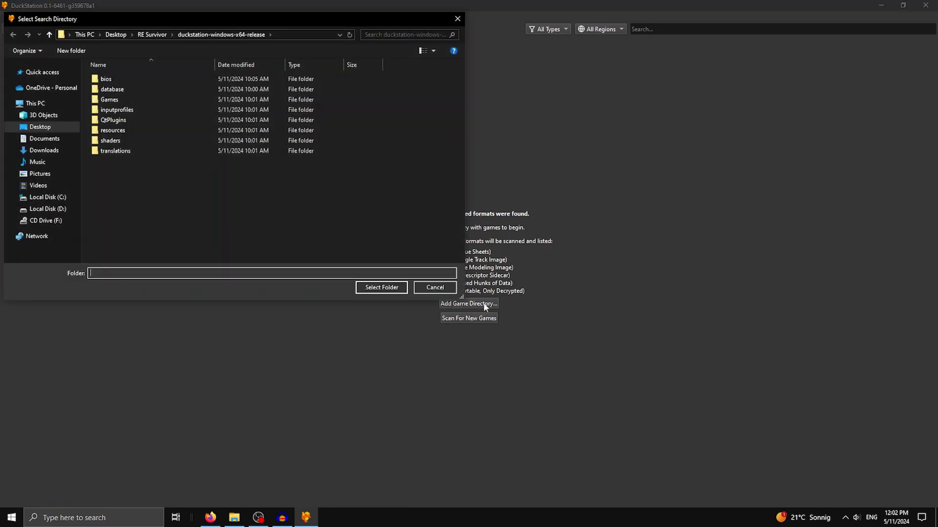
{"action": "left_click", "coordinate": [154, 35]}
{"action": "left_click", "coordinate": [155, 108]}
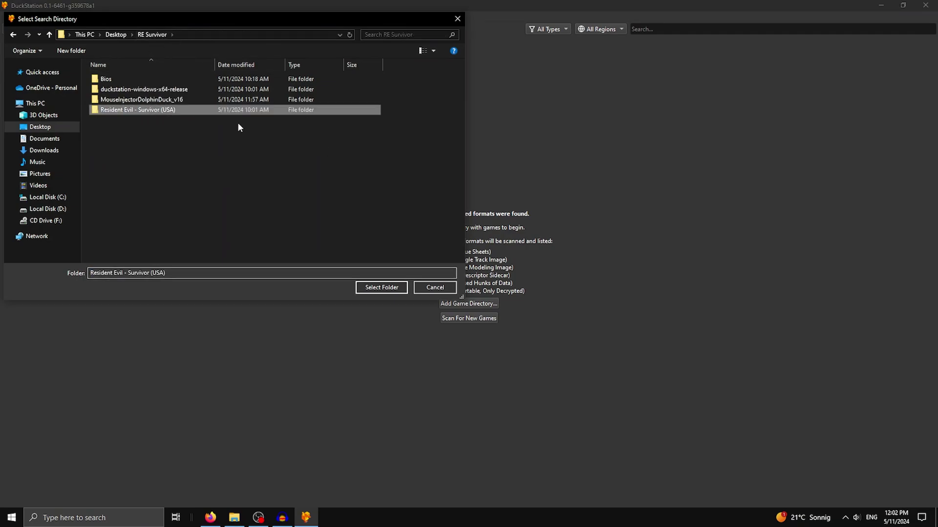
{"action": "left_click", "coordinate": [379, 287]}
{"action": "left_click", "coordinate": [152, 35]}
{"action": "left_click", "coordinate": [163, 110]}
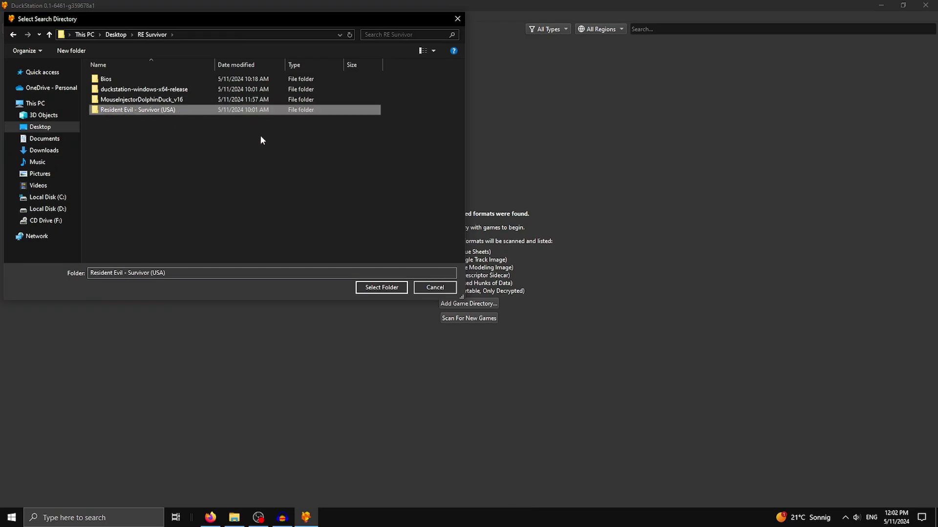
{"action": "left_click", "coordinate": [376, 289]}
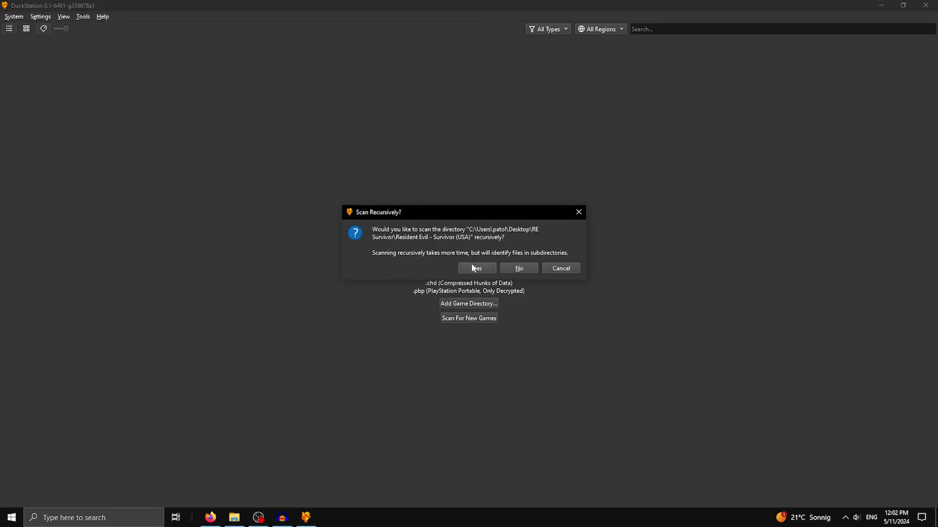
{"action": "left_click", "coordinate": [476, 268]}
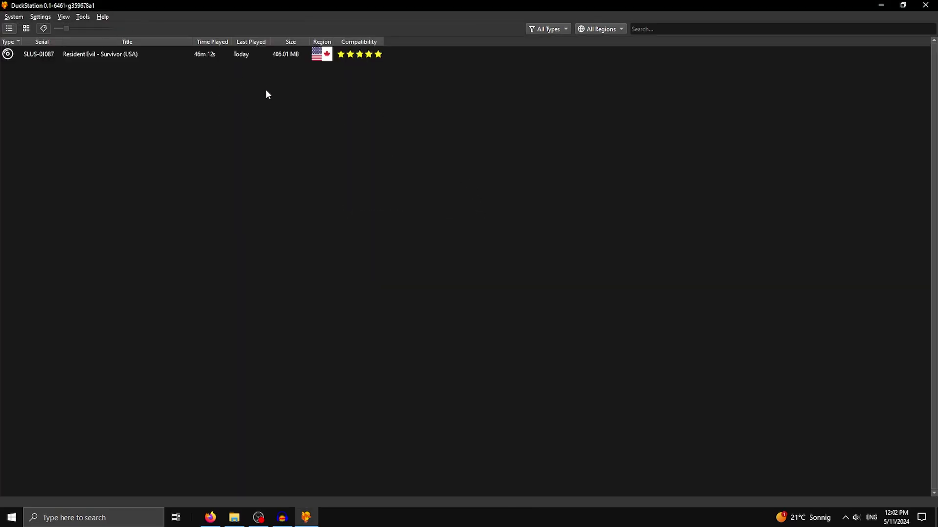
Open DuckStation's Settings window and switch to the BIOS page.
{"action": "left_click", "coordinate": [42, 17]}
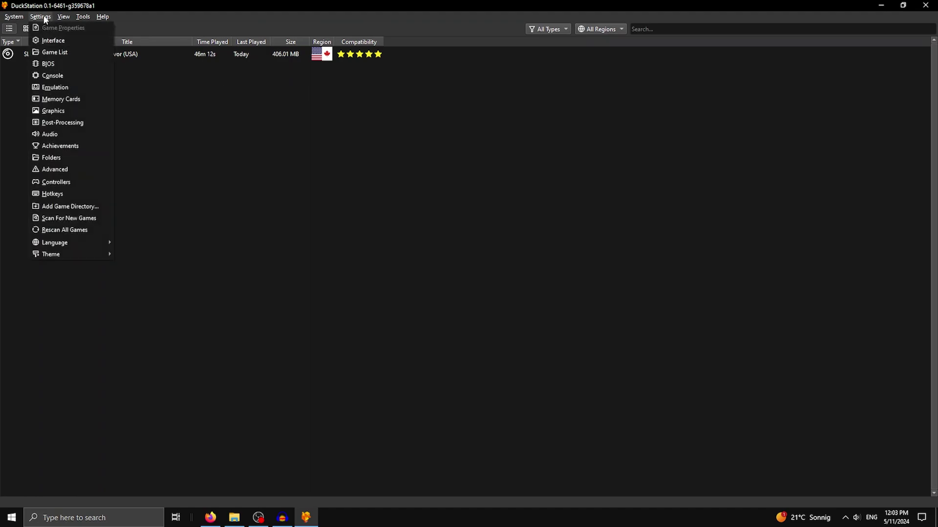
{"action": "left_click", "coordinate": [53, 42]}
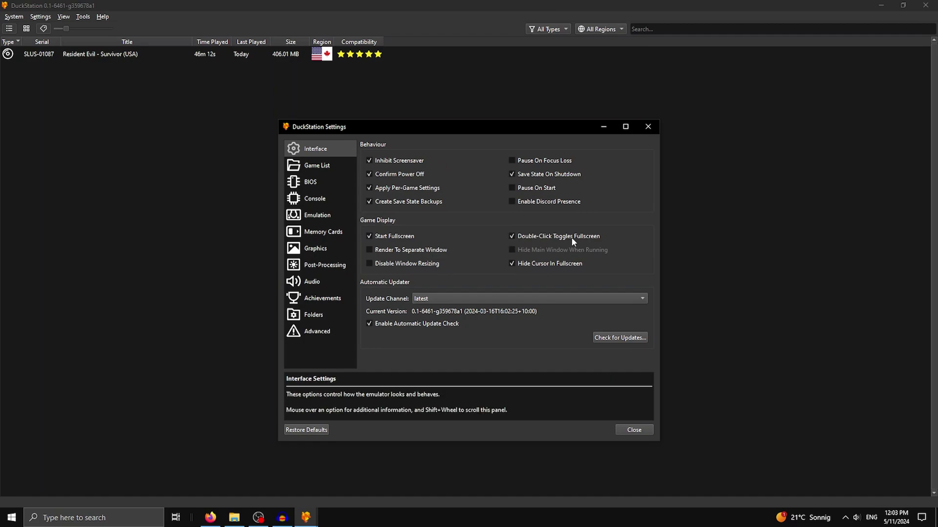
{"action": "left_click", "coordinate": [348, 180]}
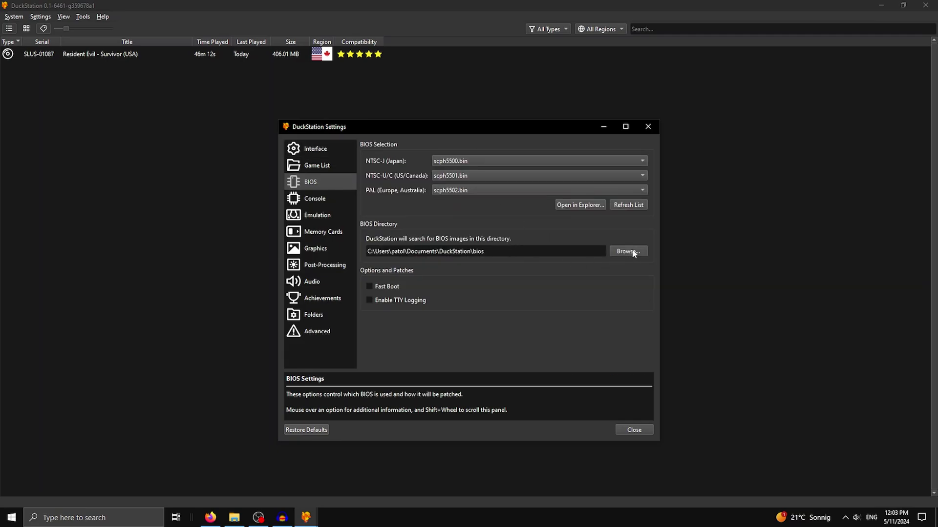
Set the BIOS directory to the RE Survivor Bios folder and pick SCPH-5500 for NTSC-J.
{"action": "left_click", "coordinate": [633, 251]}
{"action": "left_click", "coordinate": [385, 202]}
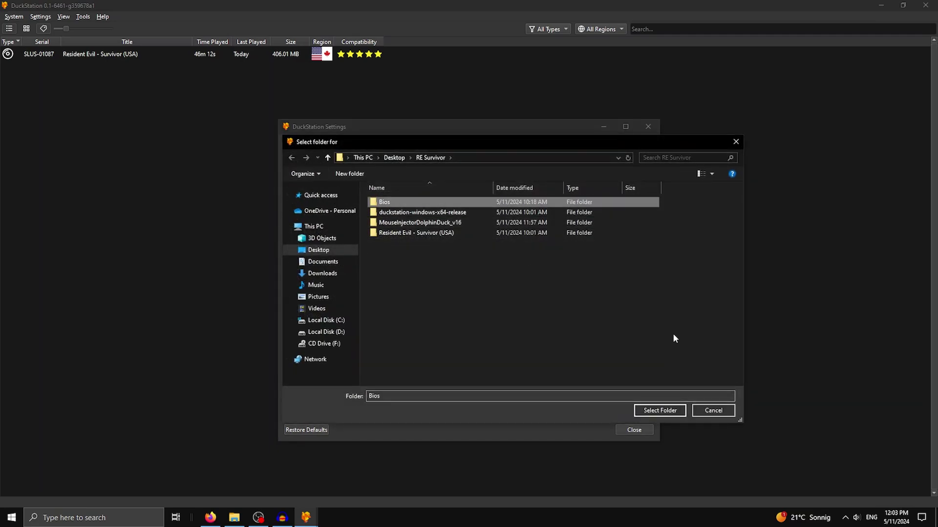
{"action": "left_click", "coordinate": [651, 410]}
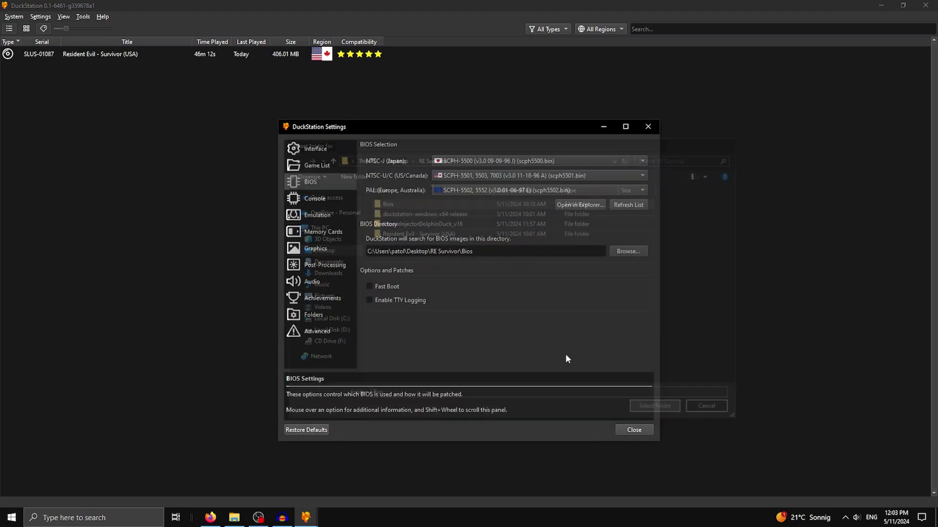
{"action": "left_click", "coordinate": [440, 162]}
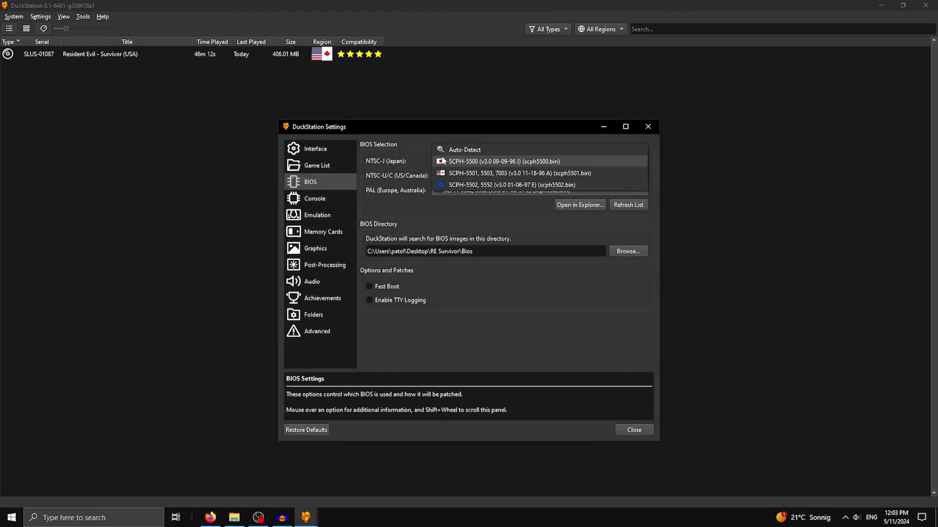
{"action": "left_click", "coordinate": [467, 162]}
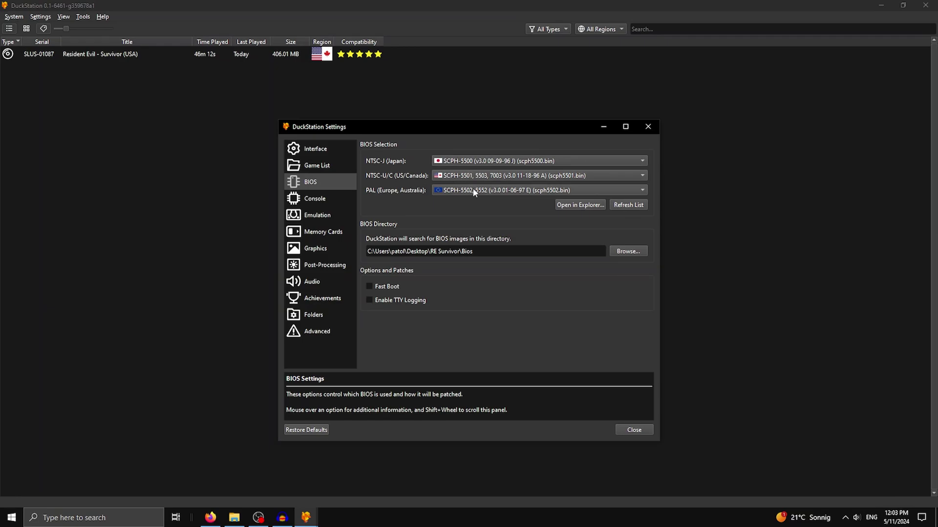
Set the Graphics renderer to Direct3D 11 with the AMD Radeon RX 6700 XT adapter.
{"action": "left_click", "coordinate": [315, 249]}
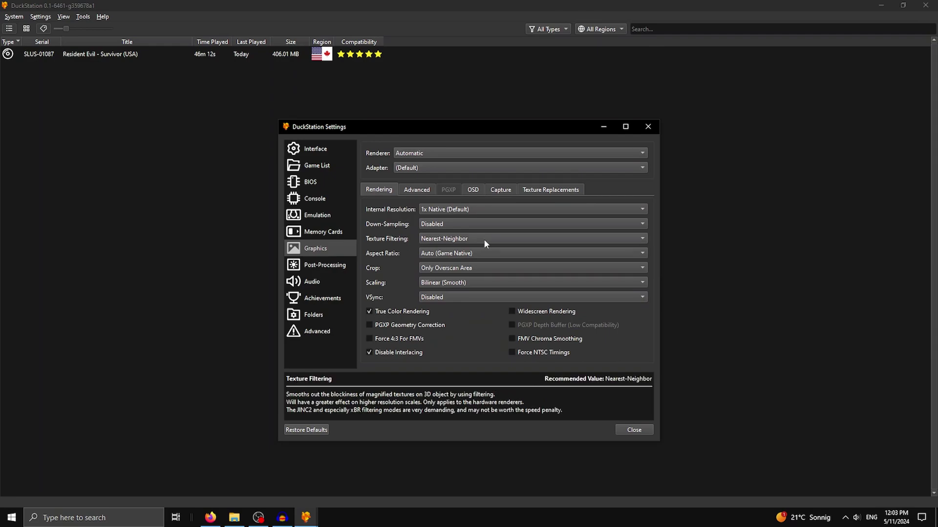
{"action": "left_click", "coordinate": [430, 152]}
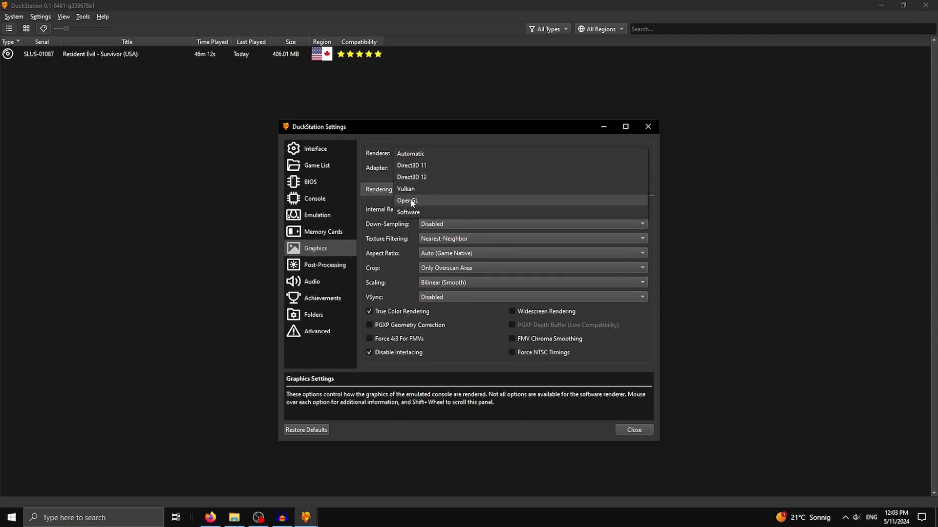
{"action": "left_click", "coordinate": [432, 168]}
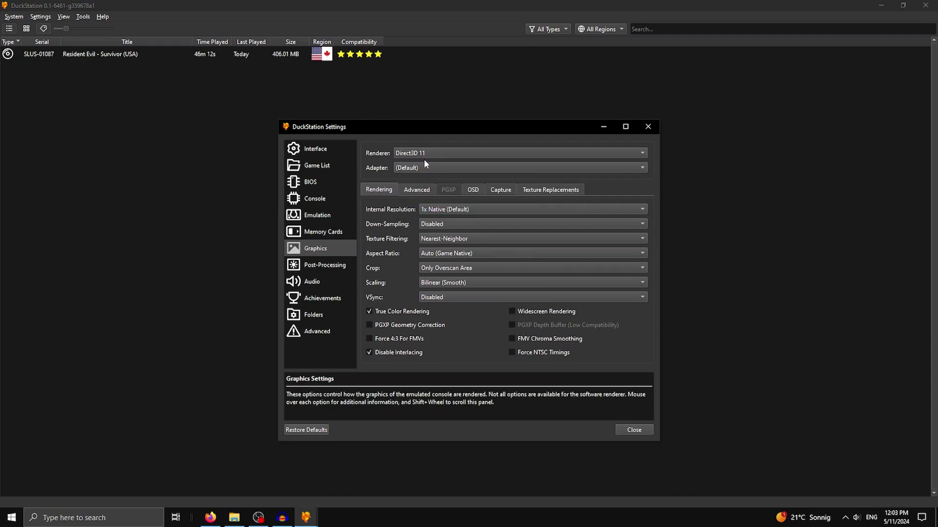
{"action": "left_click", "coordinate": [429, 166]}
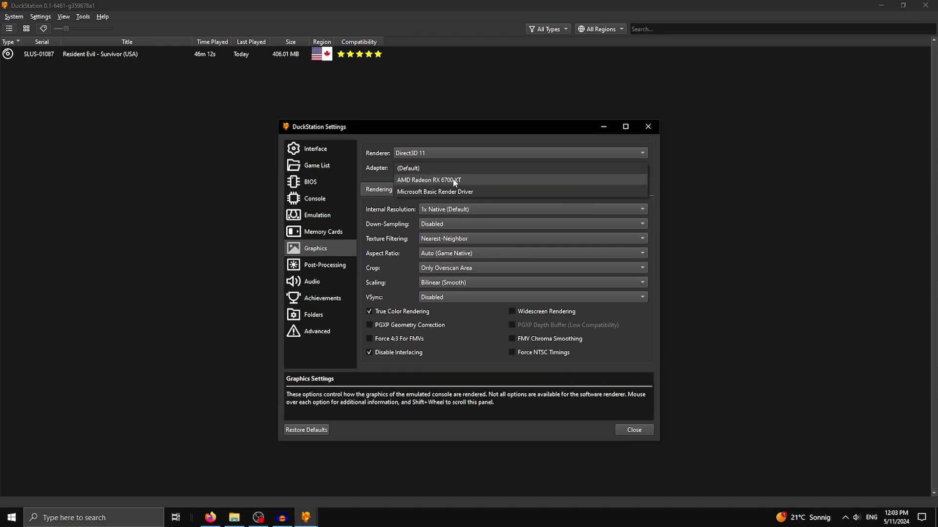
{"action": "left_click", "coordinate": [453, 179]}
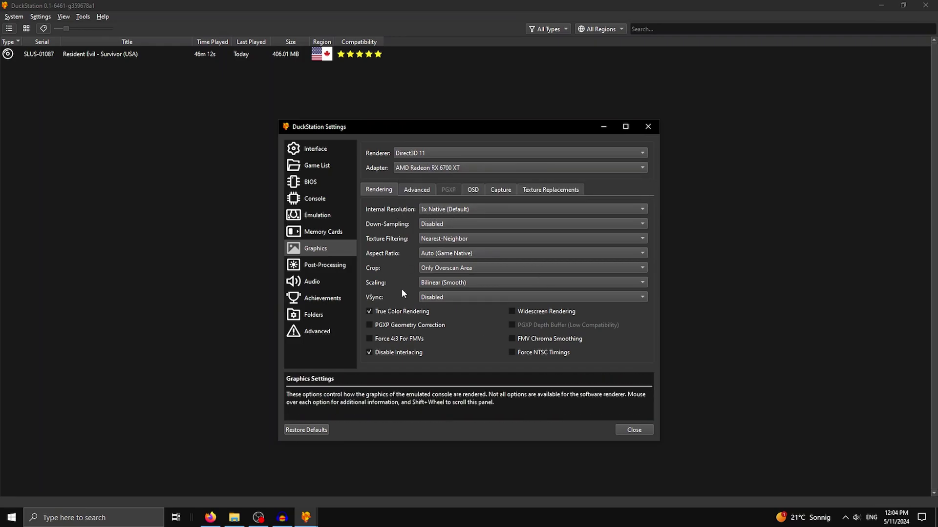
Choose 6x Native (for 1440p) internal resolution and close the Settings window.
{"action": "left_click", "coordinate": [452, 209]}
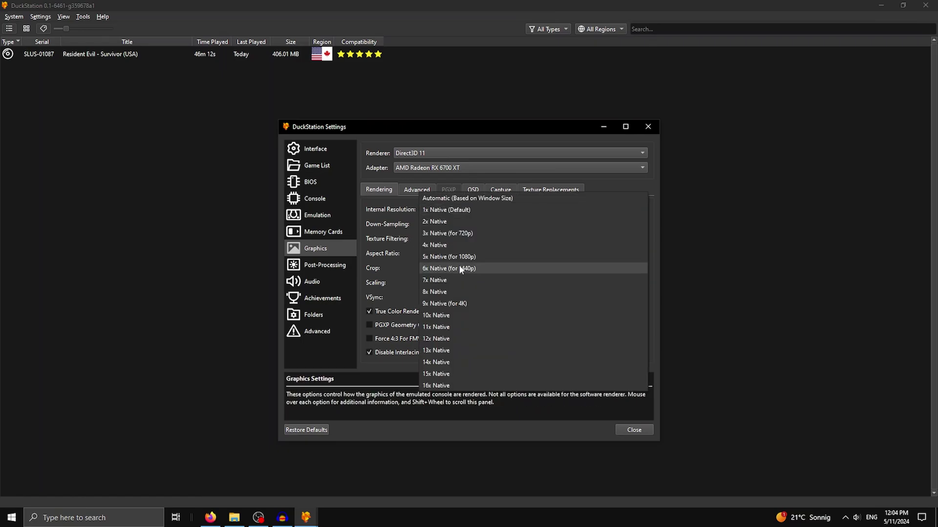
{"action": "left_click", "coordinate": [459, 269]}
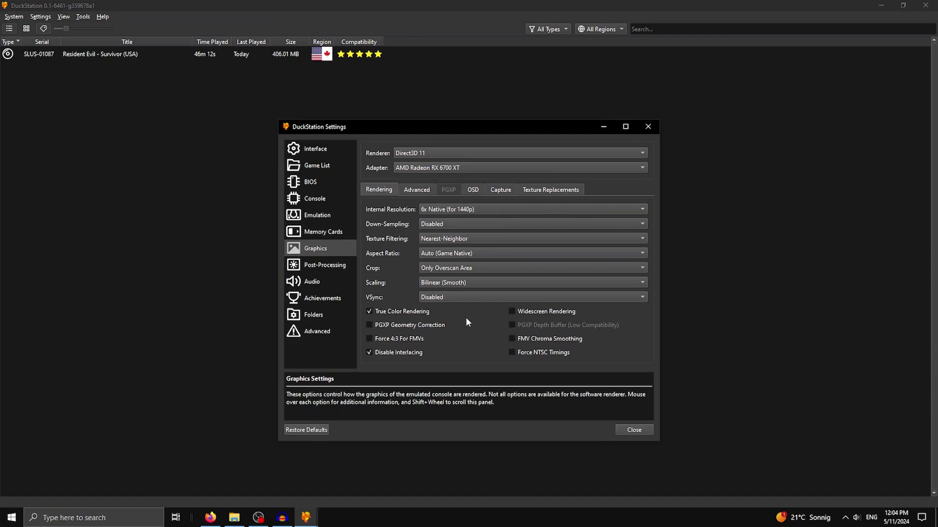
{"action": "mouse_move", "coordinate": [463, 312]}
{"action": "mouse_move", "coordinate": [492, 353]}
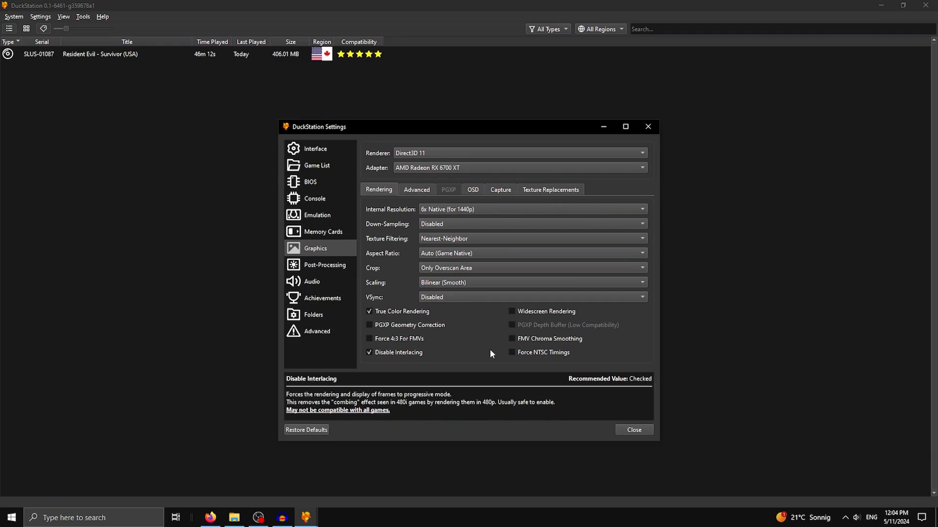
{"action": "left_click", "coordinate": [633, 430]}
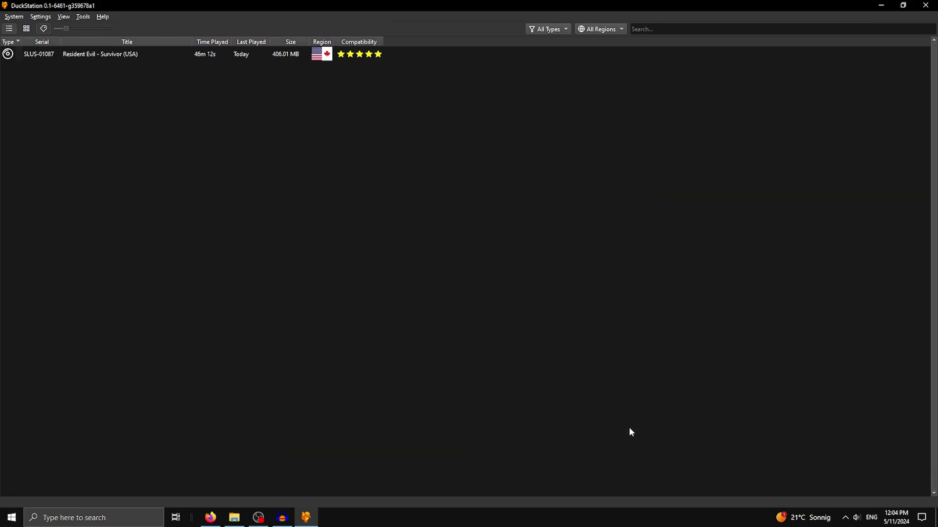
{"action": "left_click", "coordinate": [40, 17]}
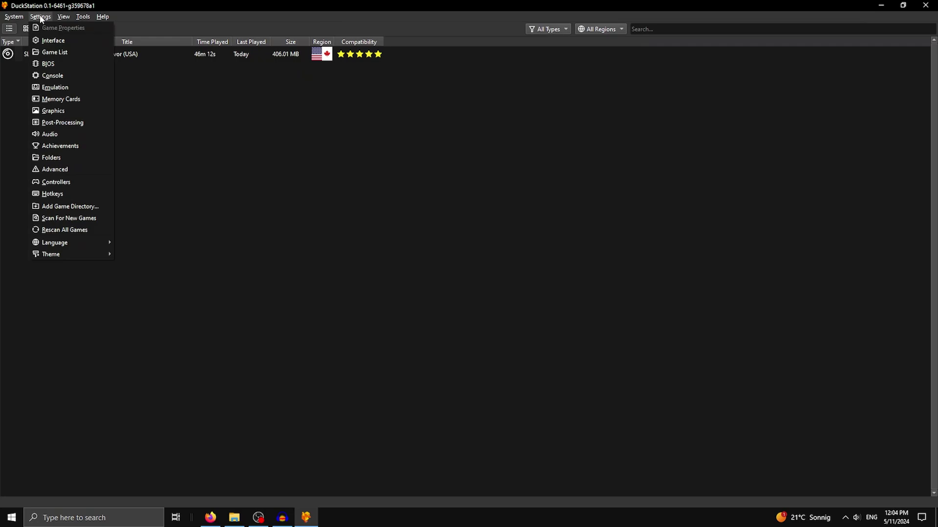
Restore controller defaults, clear Port 1, and bind W/A/S/D D-pad plus mouse buttons for Cross and R1.
{"action": "left_click", "coordinate": [84, 181]}
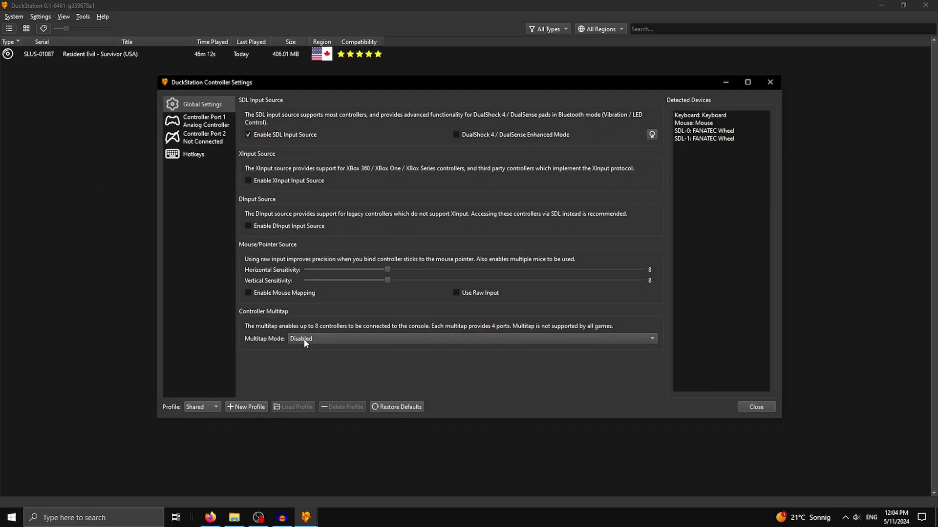
{"action": "left_click", "coordinate": [396, 407]}
{"action": "left_click", "coordinate": [517, 304]}
{"action": "left_click", "coordinate": [187, 120]}
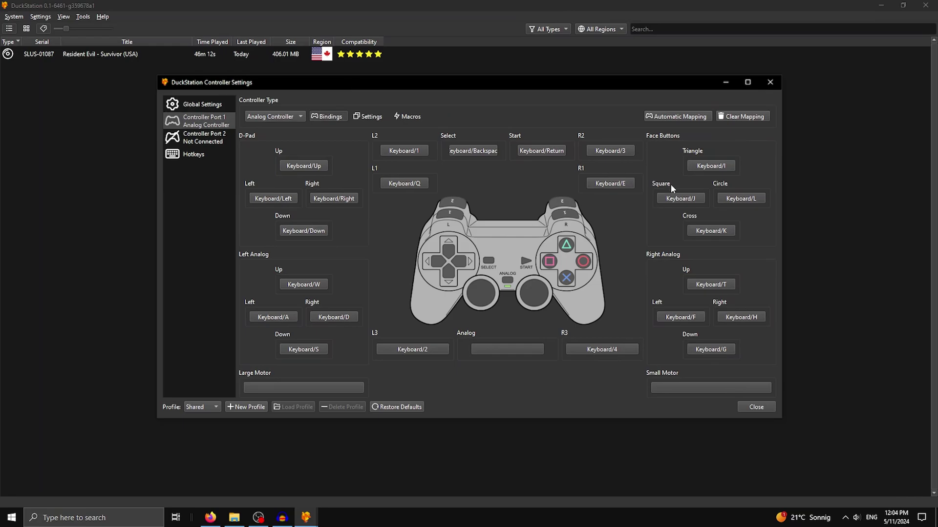
{"action": "left_click", "coordinate": [744, 117]}
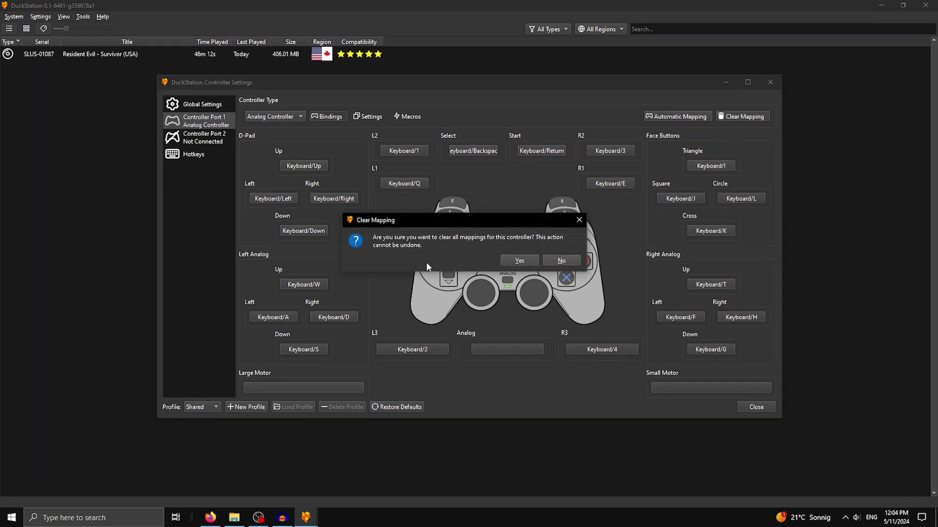
{"action": "left_click", "coordinate": [513, 262]}
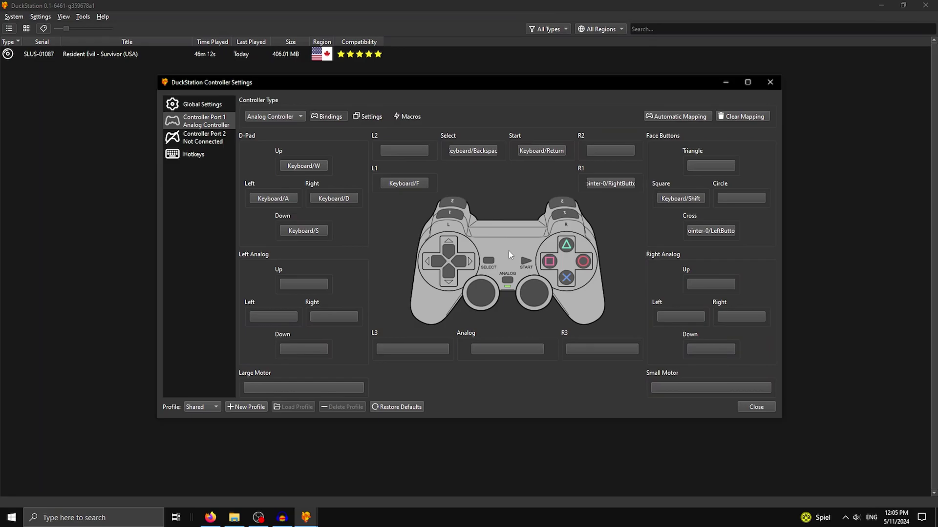
{"action": "left_click", "coordinate": [763, 407]}
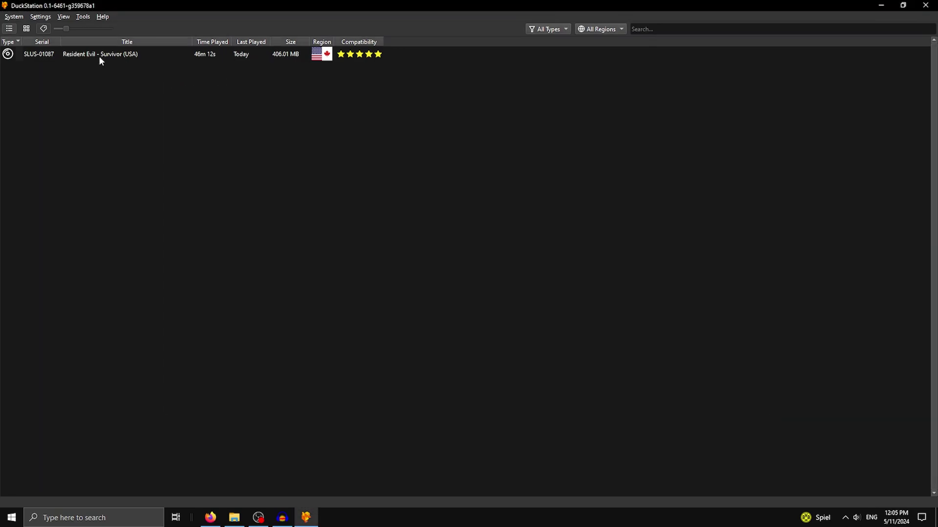
Fresh-boot Resident Evil - Survivor (USA), then drop out of fullscreen with Alt+Enter.
{"action": "double_click", "coordinate": [126, 55]}
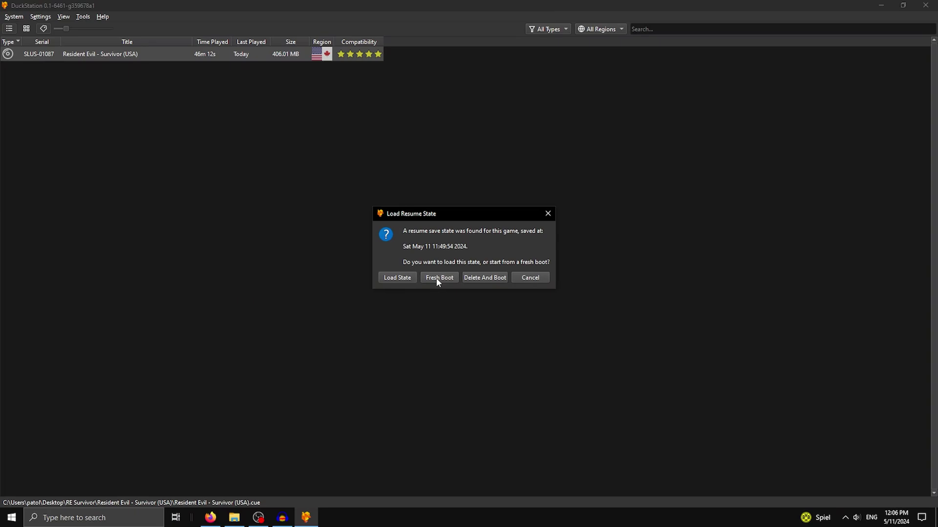
{"action": "left_click", "coordinate": [437, 279]}
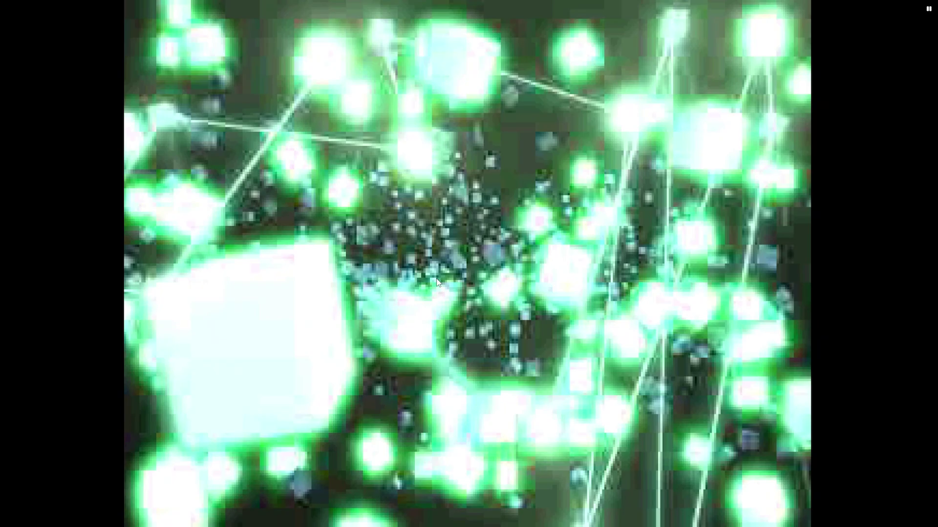
{"action": "key", "text": "alt+Return"}
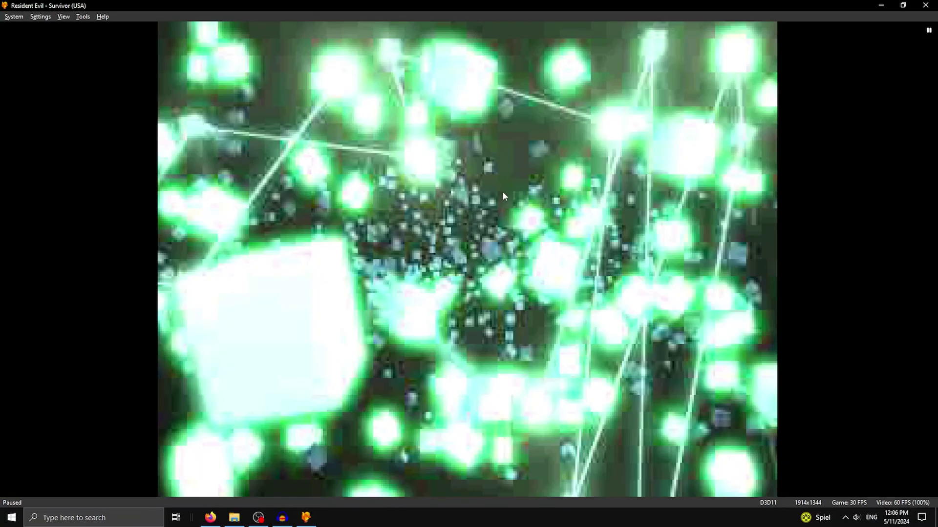
In Explorer, go to RE Survivor > MouseInjectorDolphinDuck_v16 and run Mouse Injector.exe.
{"action": "mouse_move", "coordinate": [234, 518]}
{"action": "left_click", "coordinate": [256, 471]}
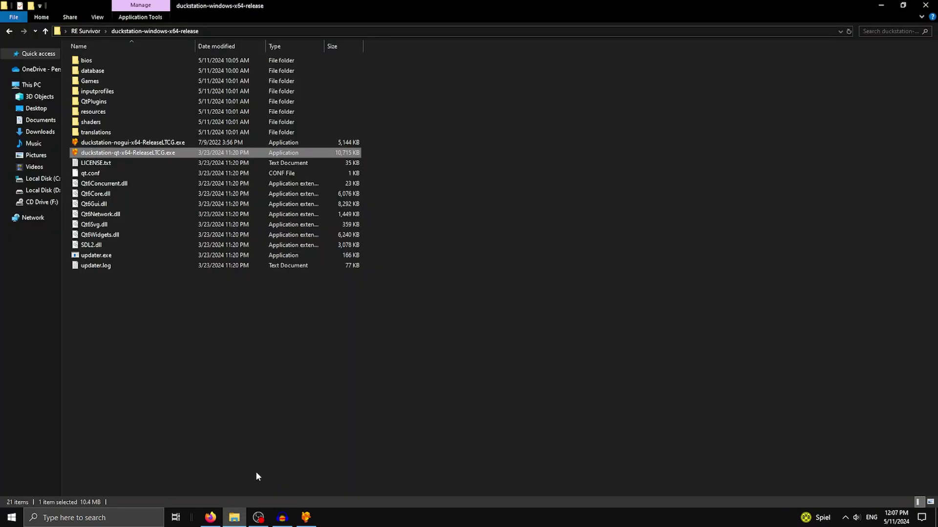
{"action": "left_click", "coordinate": [80, 32]}
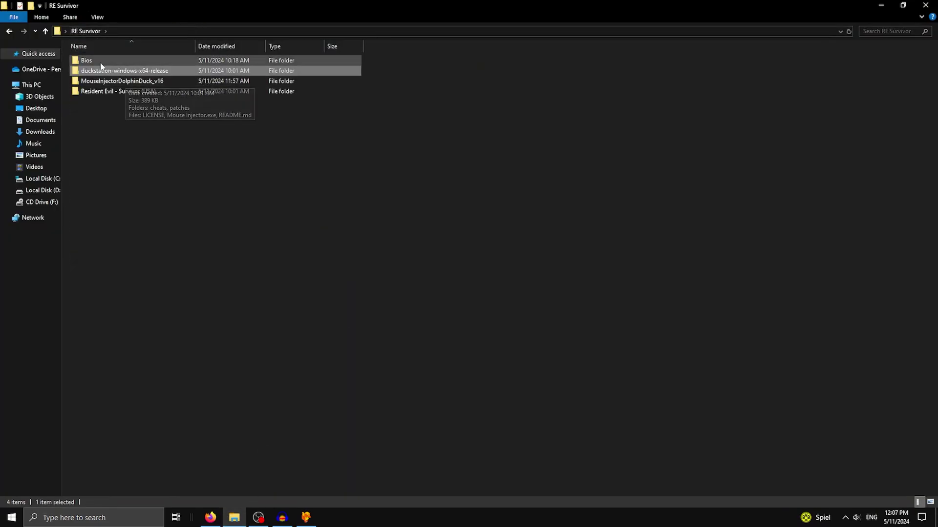
{"action": "double_click", "coordinate": [157, 81]}
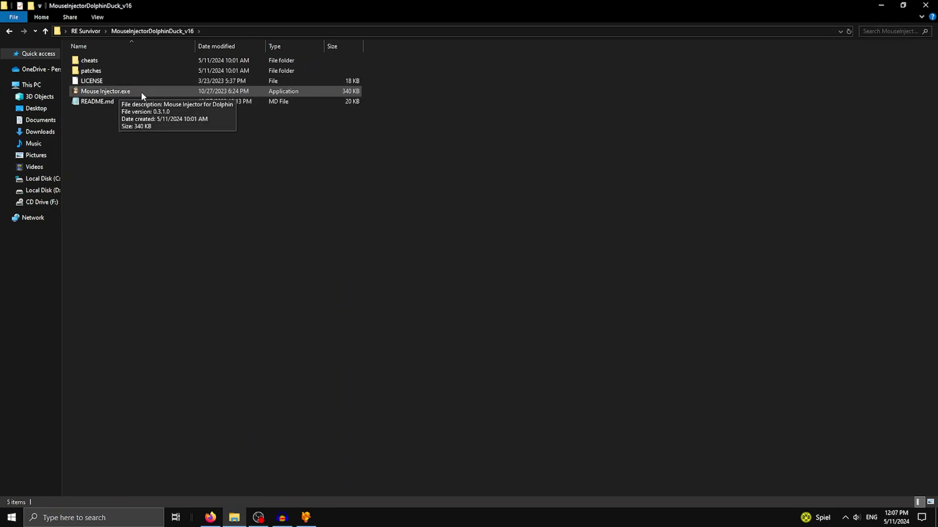
{"action": "double_click", "coordinate": [142, 95]}
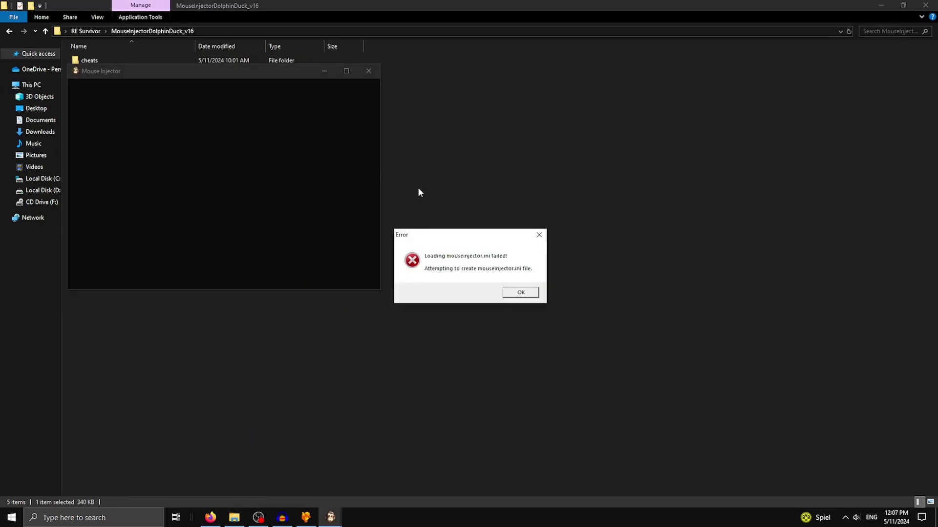
Dismiss the missing-ini error and addendum to reach Mouse Injector's main menu, then clear the windows away.
{"action": "left_click", "coordinate": [512, 295]}
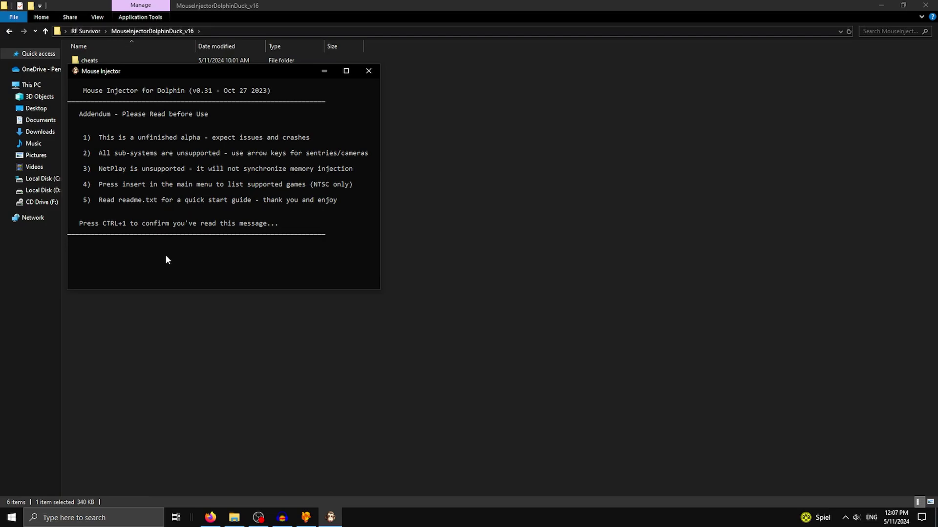
{"action": "key", "text": "ctrl+1"}
{"action": "left_click_drag", "start_coordinate": [198, 72], "coordinate": [513, 122]}
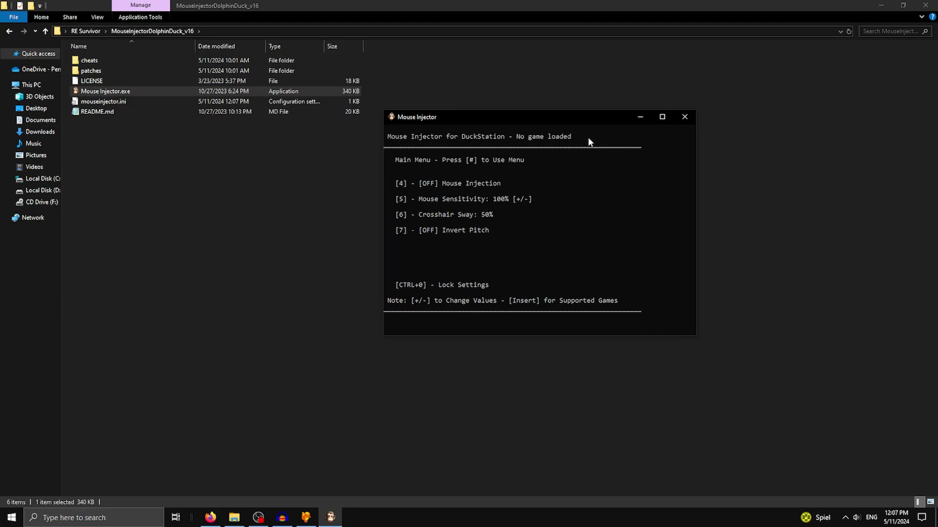
{"action": "left_click", "coordinate": [880, 5]}
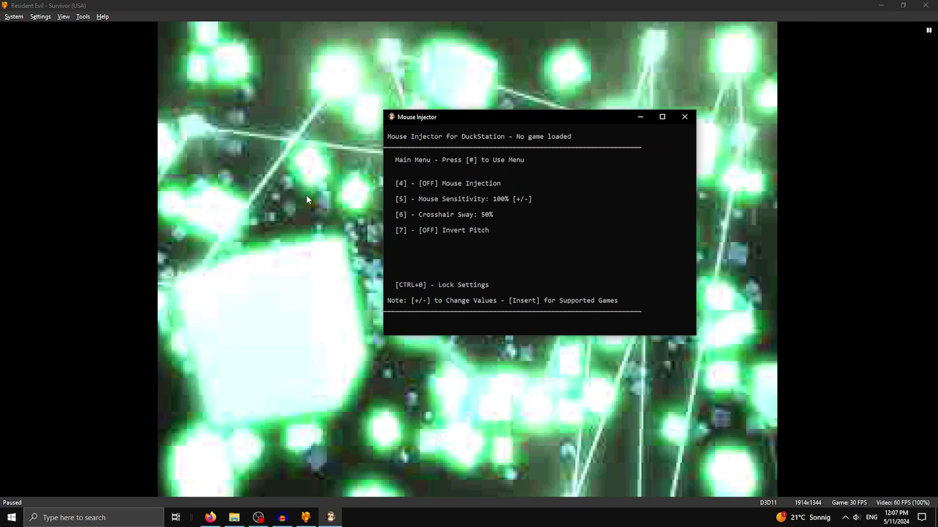
Put the game window in fullscreen and pause it on the CAPCOM logo.
{"action": "left_click", "coordinate": [372, 191]}
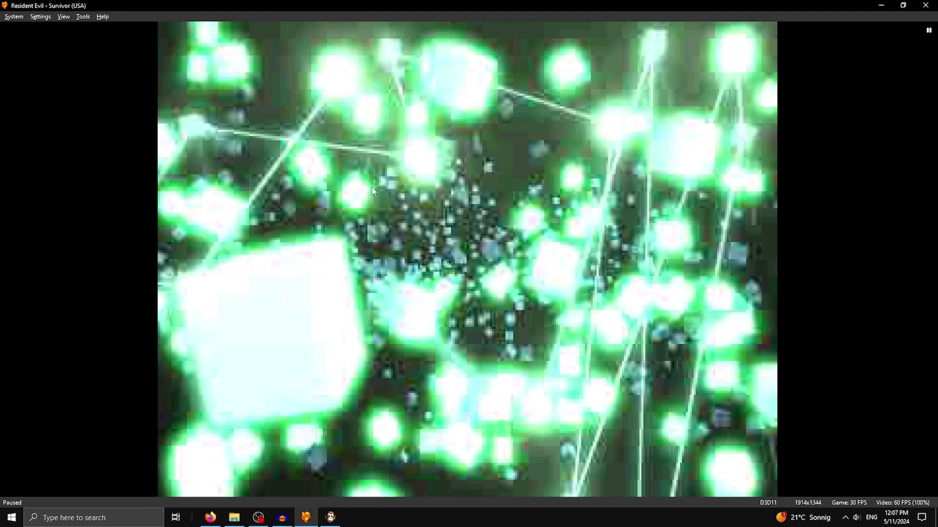
{"action": "double_click", "coordinate": [373, 190]}
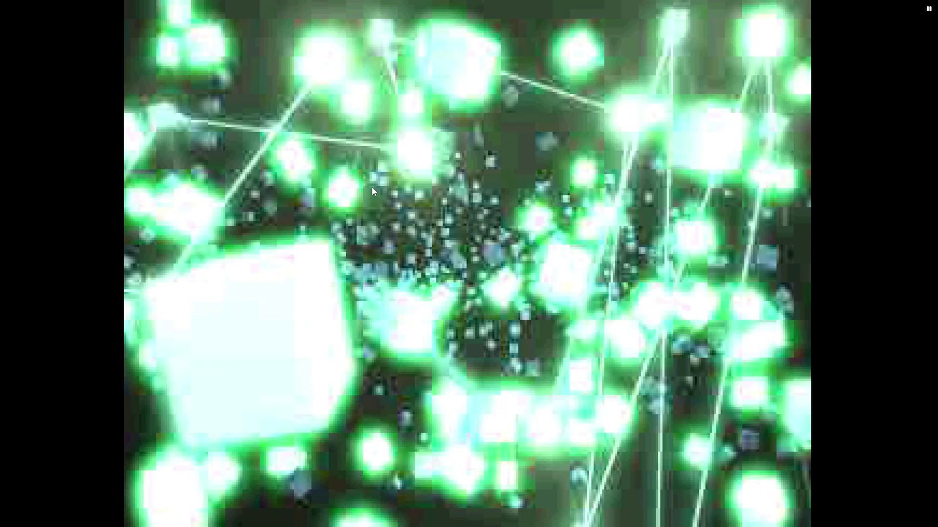
{"action": "key", "text": "space"}
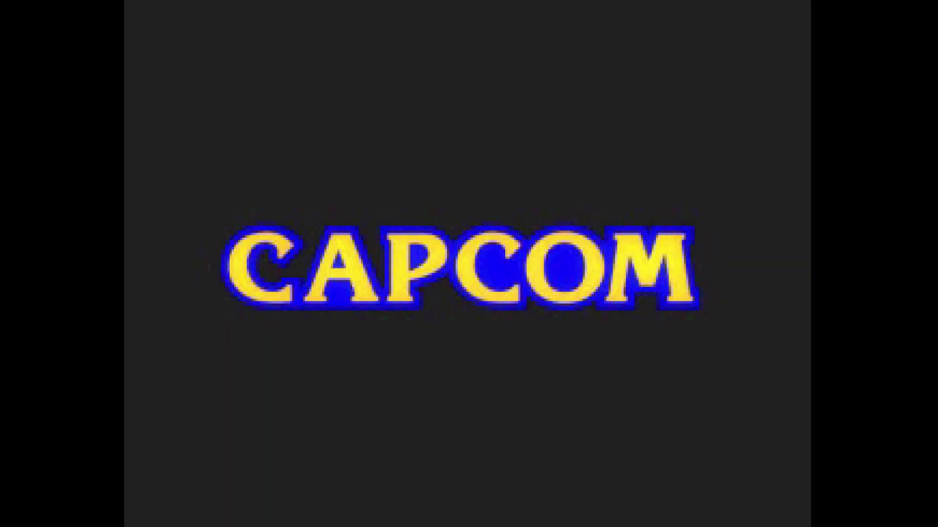
{"action": "key", "text": "space"}
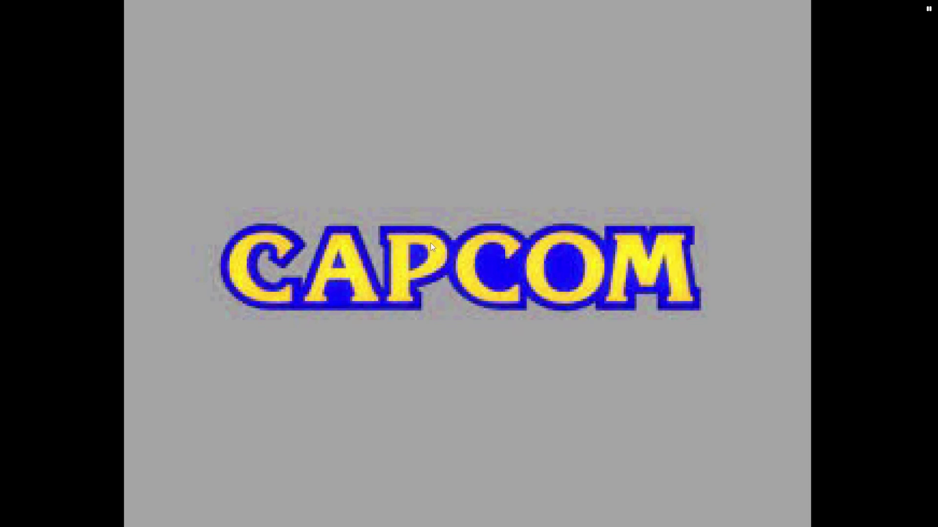
Close Resident Evil - Survivor from the pause menu, saving its state on exit.
{"action": "key", "text": "Escape"}
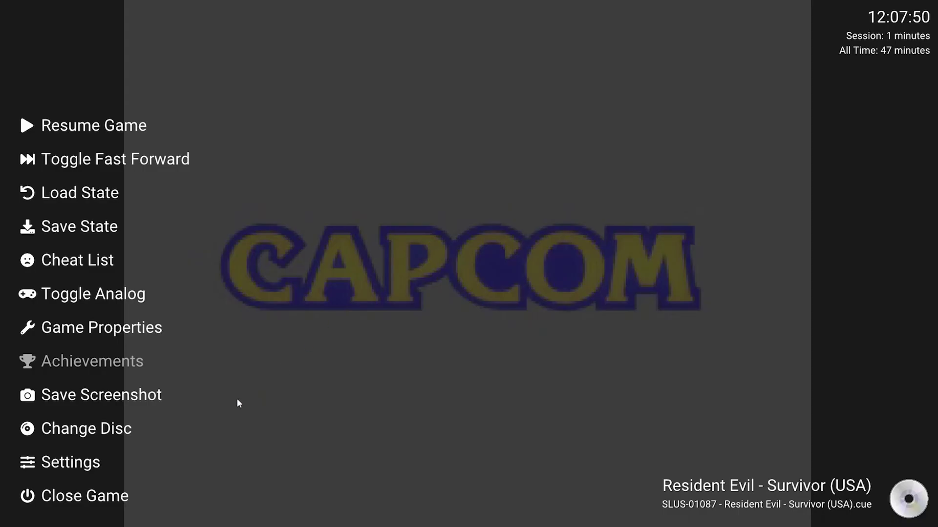
{"action": "left_click", "coordinate": [101, 499]}
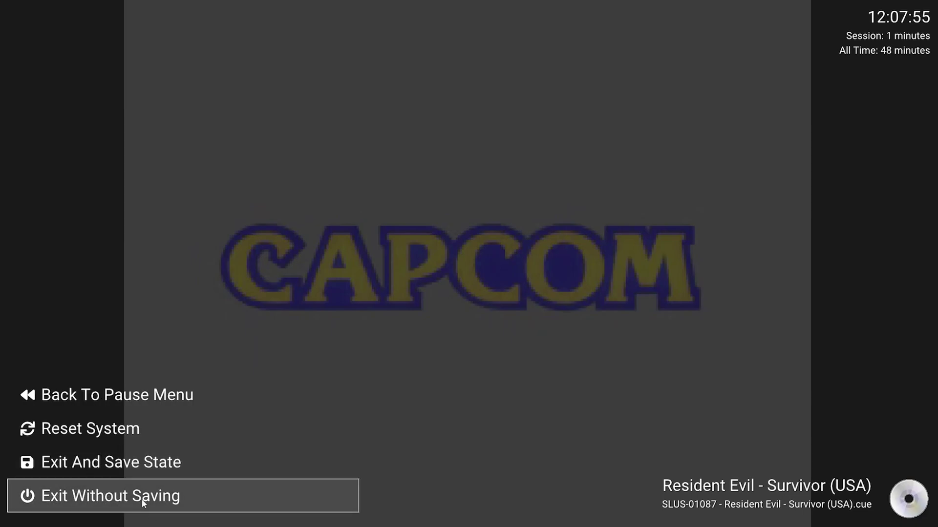
{"action": "left_click", "coordinate": [177, 467]}
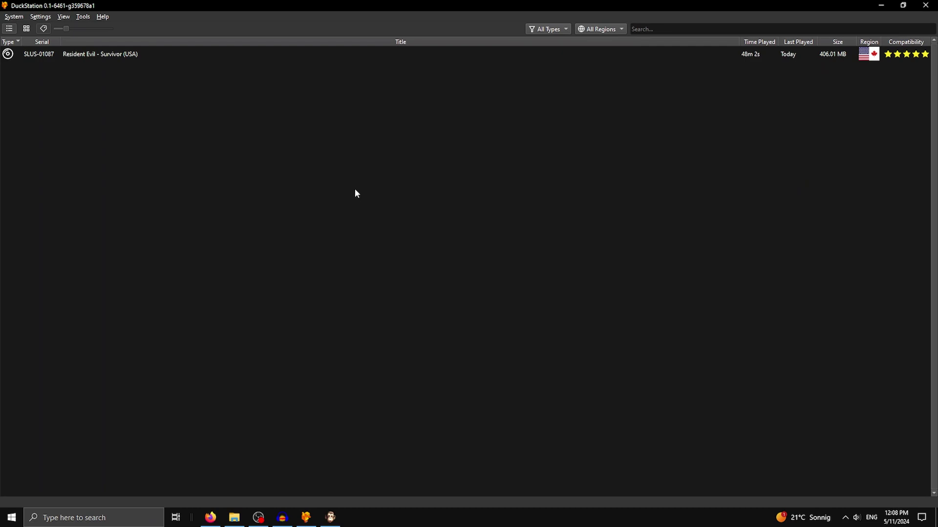
Launch Resident Evil - Survivor from the game list, choosing a fresh boot at the resume prompt.
{"action": "left_click", "coordinate": [330, 517]}
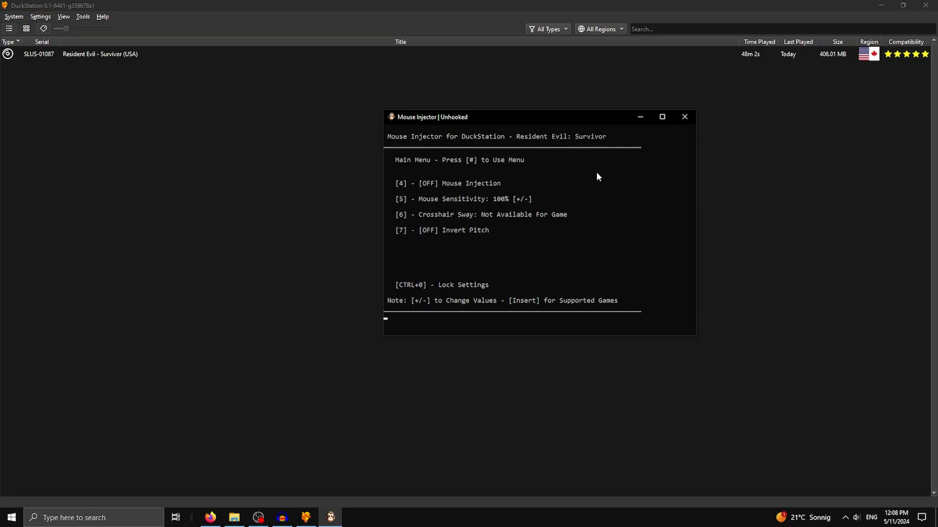
{"action": "left_click", "coordinate": [640, 118]}
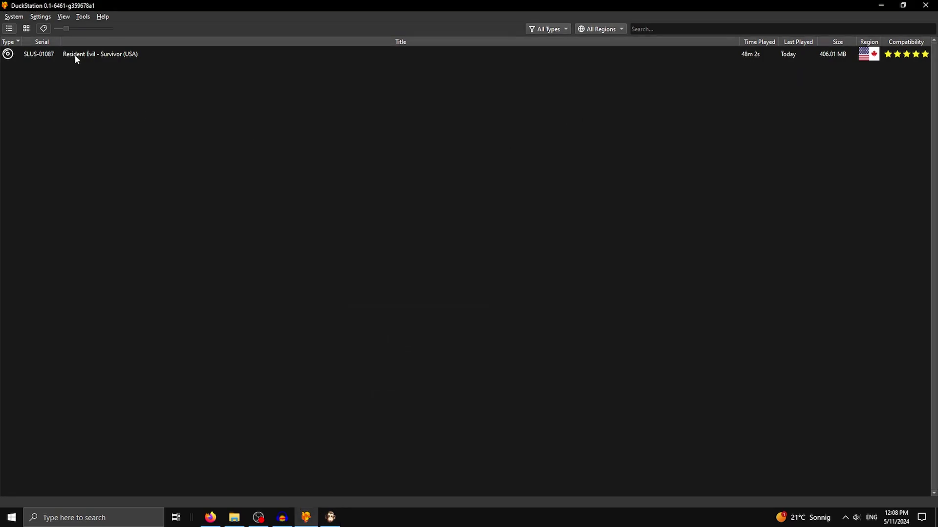
{"action": "left_click", "coordinate": [88, 58]}
{"action": "double_click", "coordinate": [135, 56]}
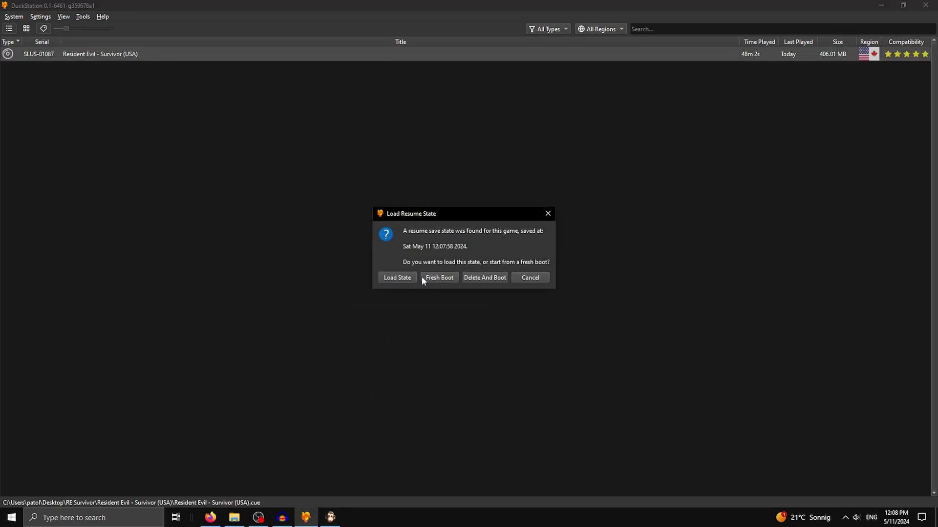
{"action": "left_click", "coordinate": [396, 277]}
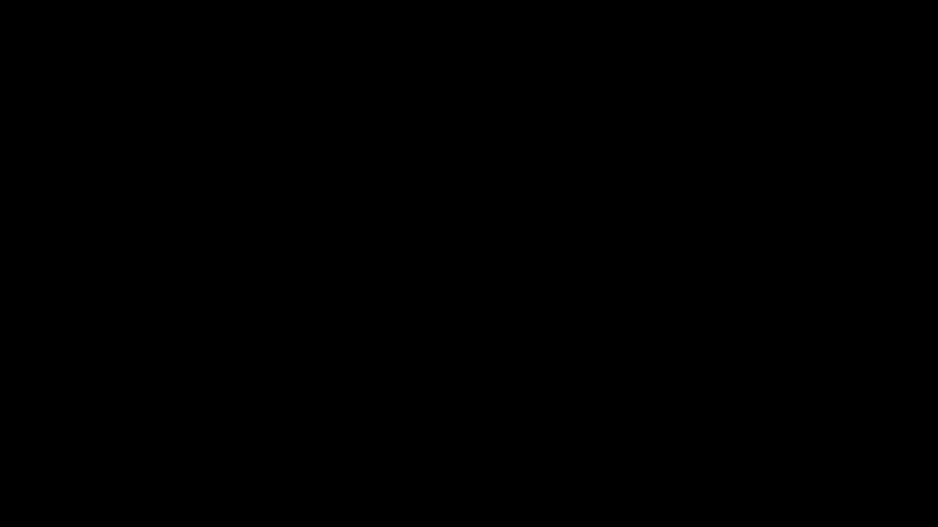
Dismiss the pause menu and start a New Game on Normal difficulty.
{"action": "key", "text": "Escape"}
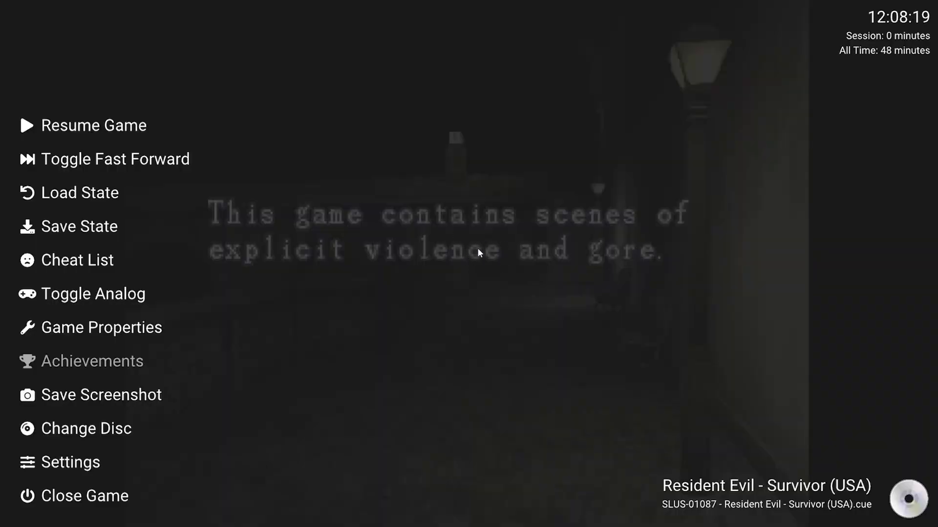
{"action": "key", "text": "Escape"}
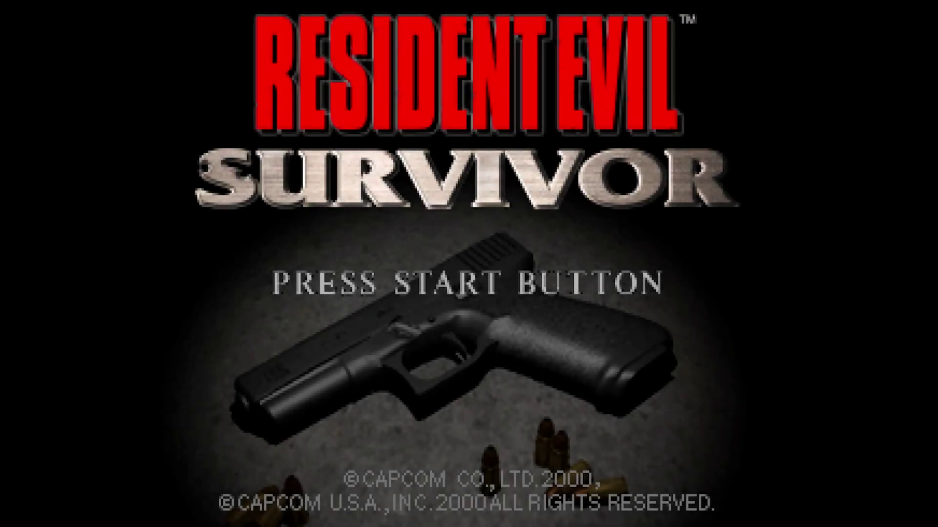
{"action": "key", "text": "Return"}
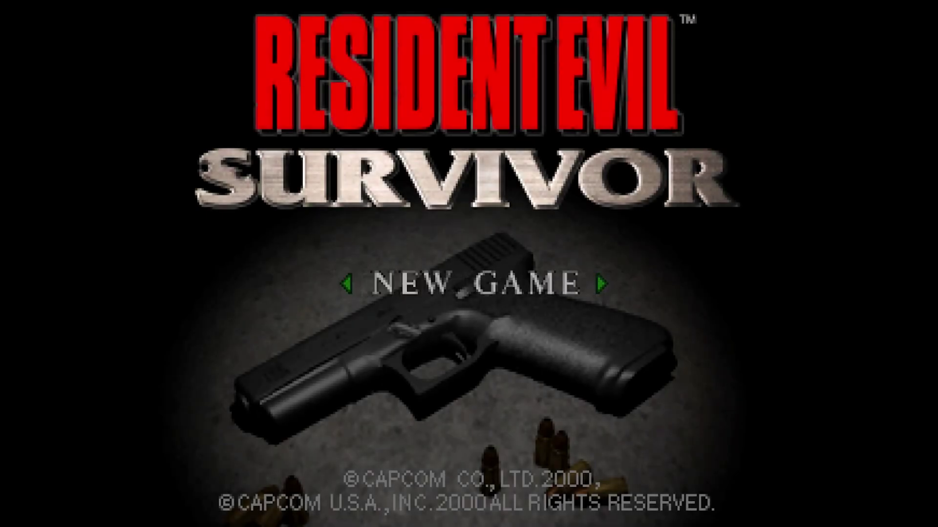
{"action": "key", "text": "Return"}
{"action": "key", "text": "Left"}
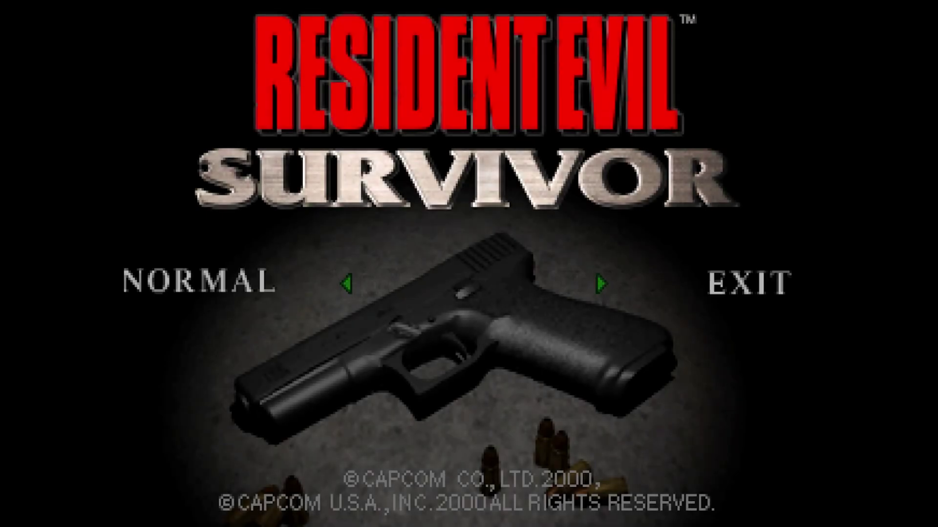
{"action": "key", "text": "Right"}
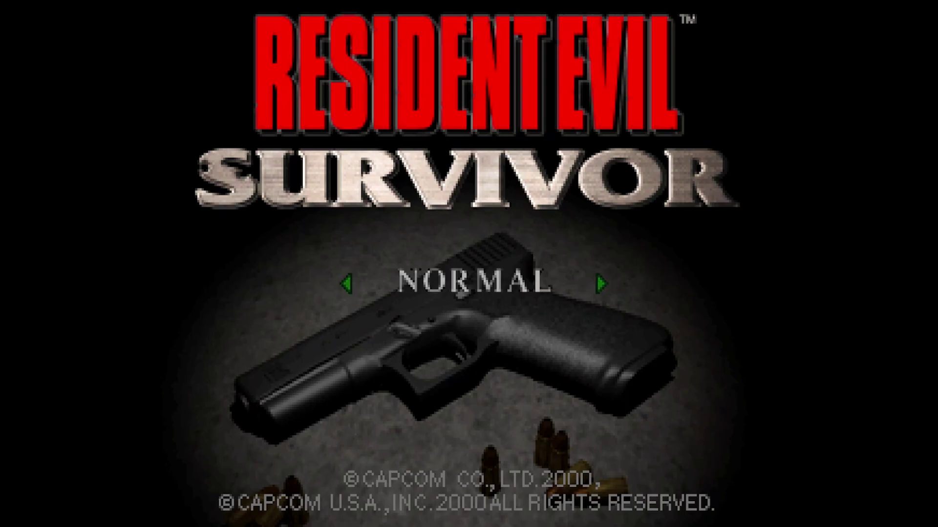
{"action": "key", "text": "Return"}
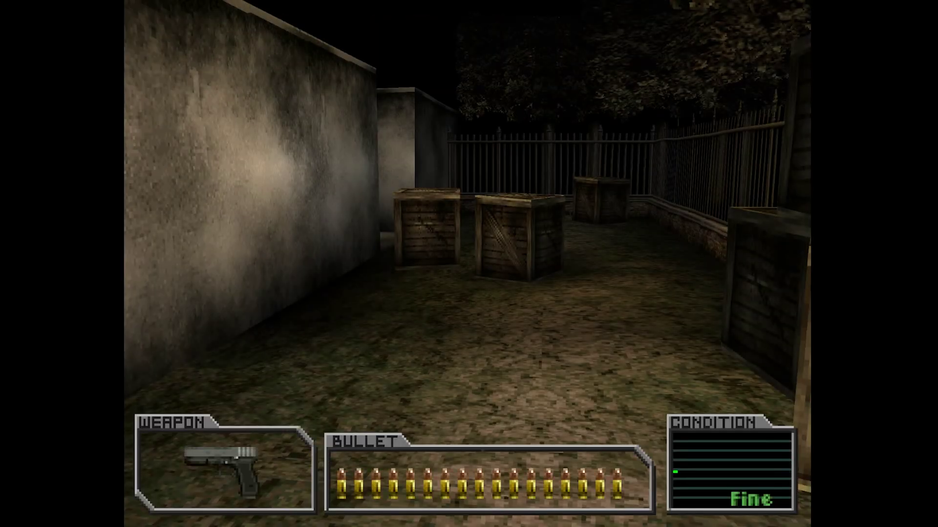
Walk from the yard past the crates and down the passage to the barred gate.
{"action": "key", "text": "Right"}
{"action": "key", "text": "Up"}
{"action": "key", "text": "Right"}
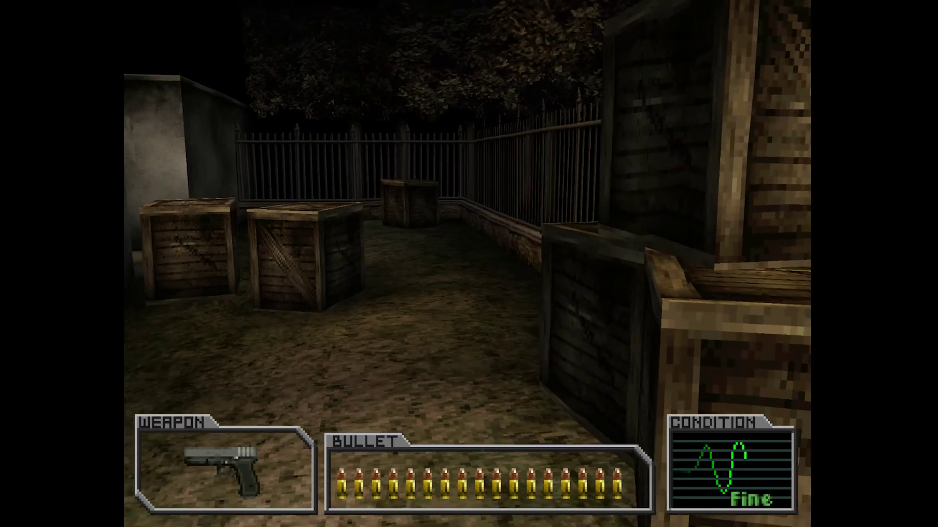
{"action": "key", "text": "Left"}
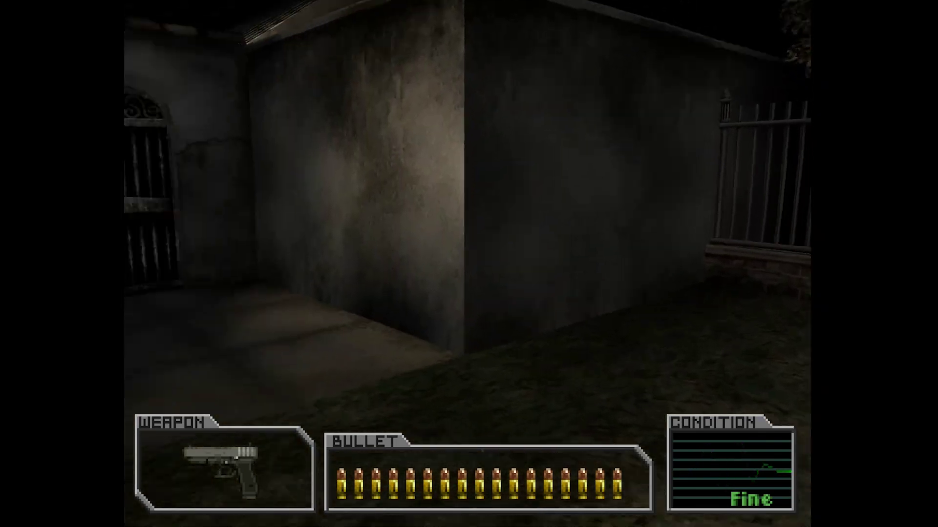
{"action": "key", "text": "Up"}
{"action": "key", "text": "Up"}
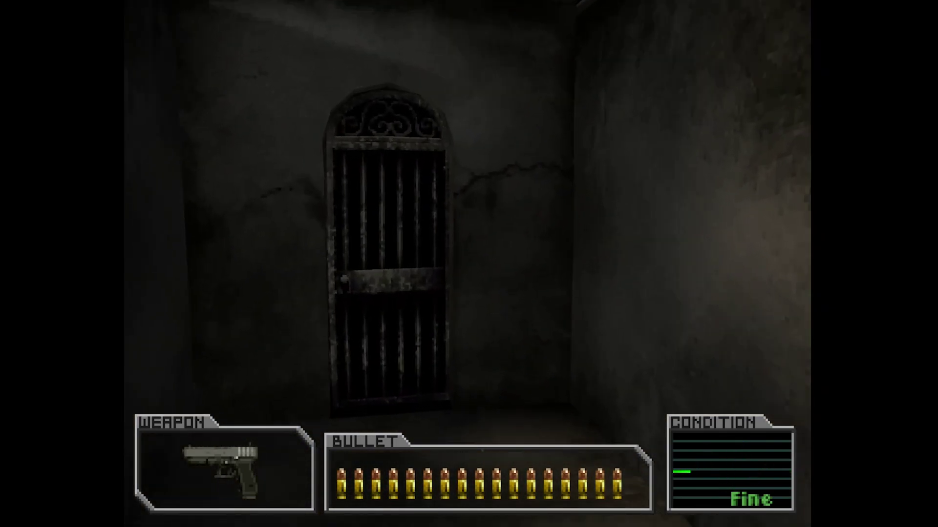
{"action": "key", "text": "Up"}
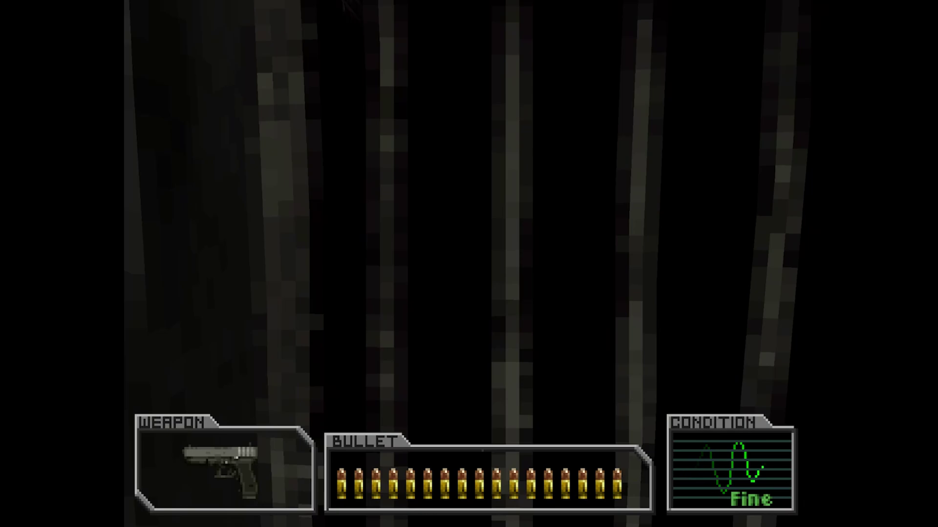
{"action": "key", "text": "Up"}
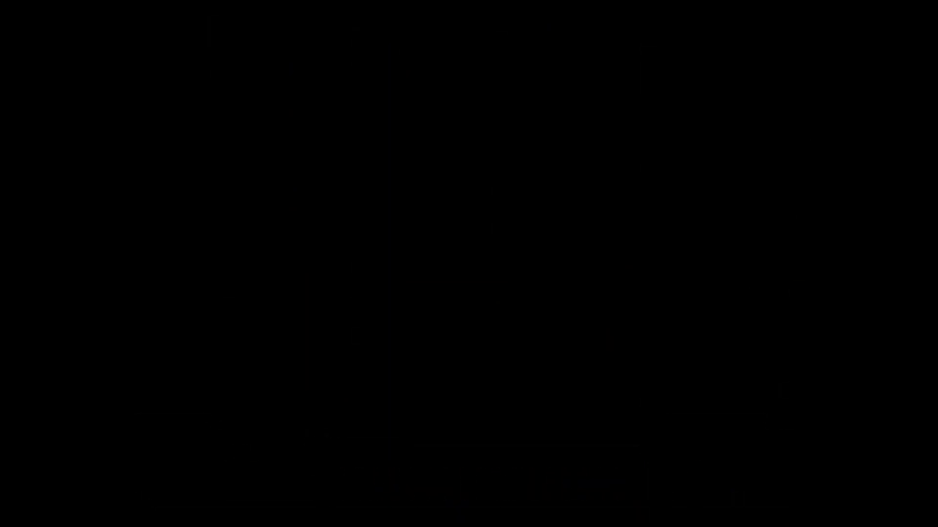